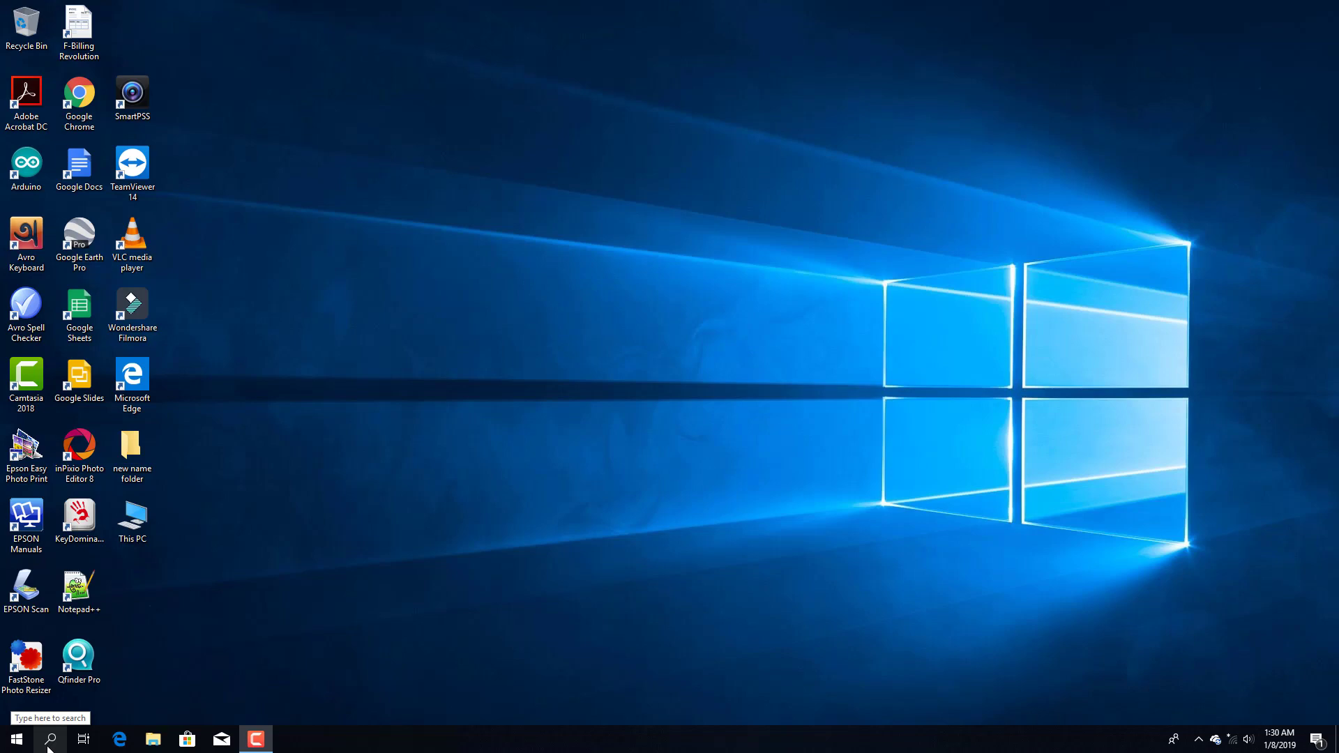
- Search Windows for "stor" and open the Storage settings
left_click(49, 741)
type("s")
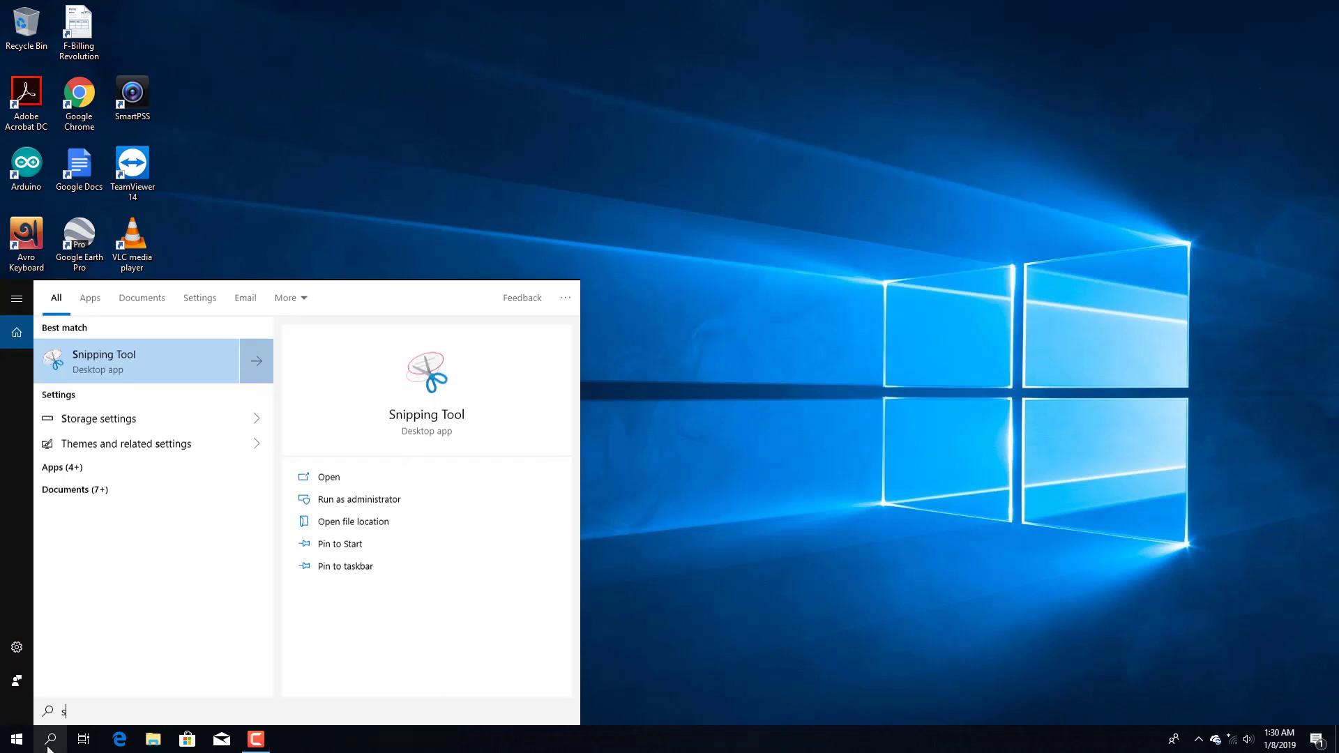
type("torg")
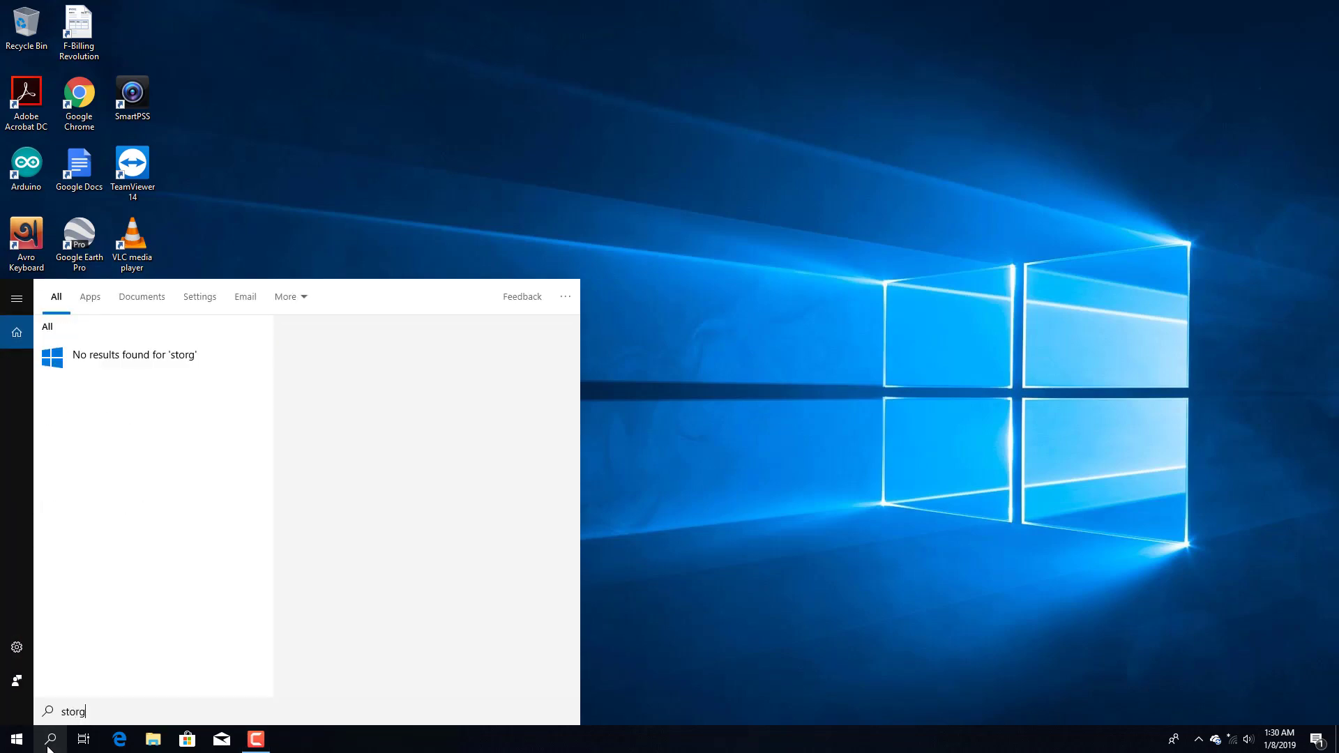
key("BackSpace")
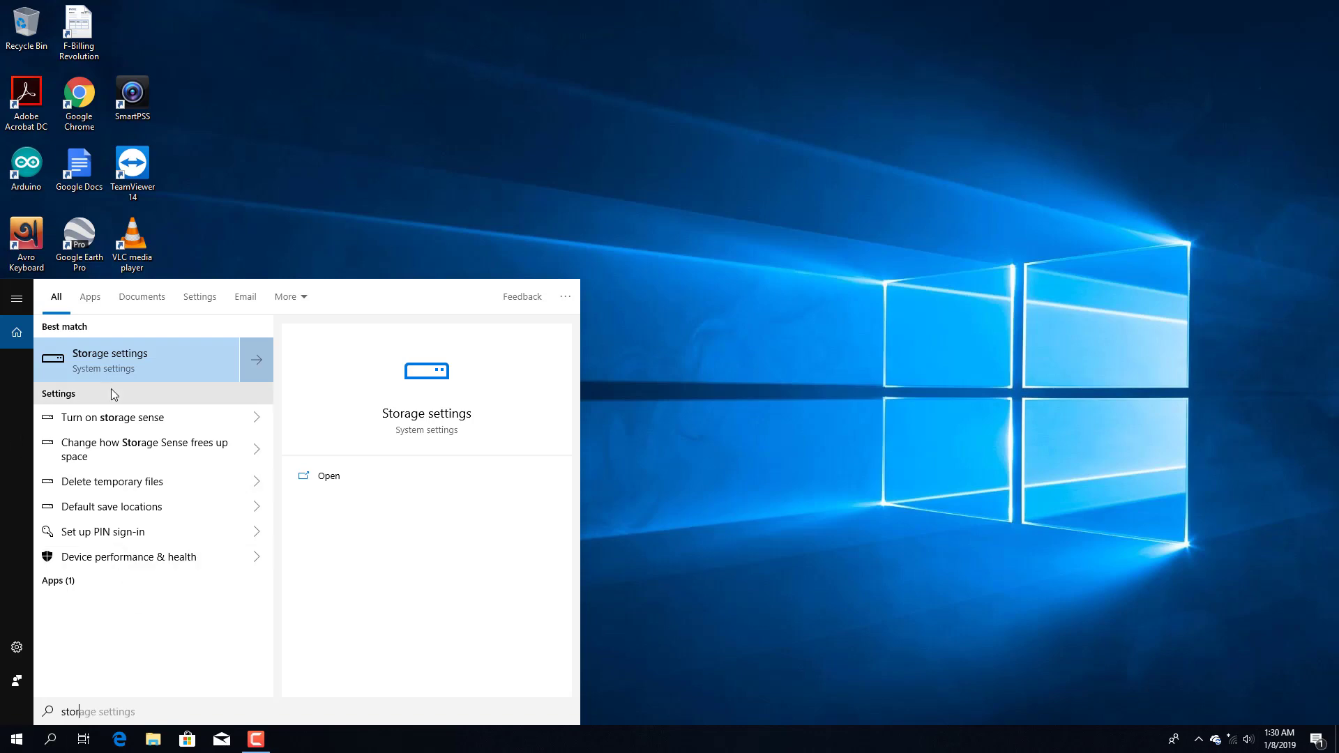
left_click(125, 366)
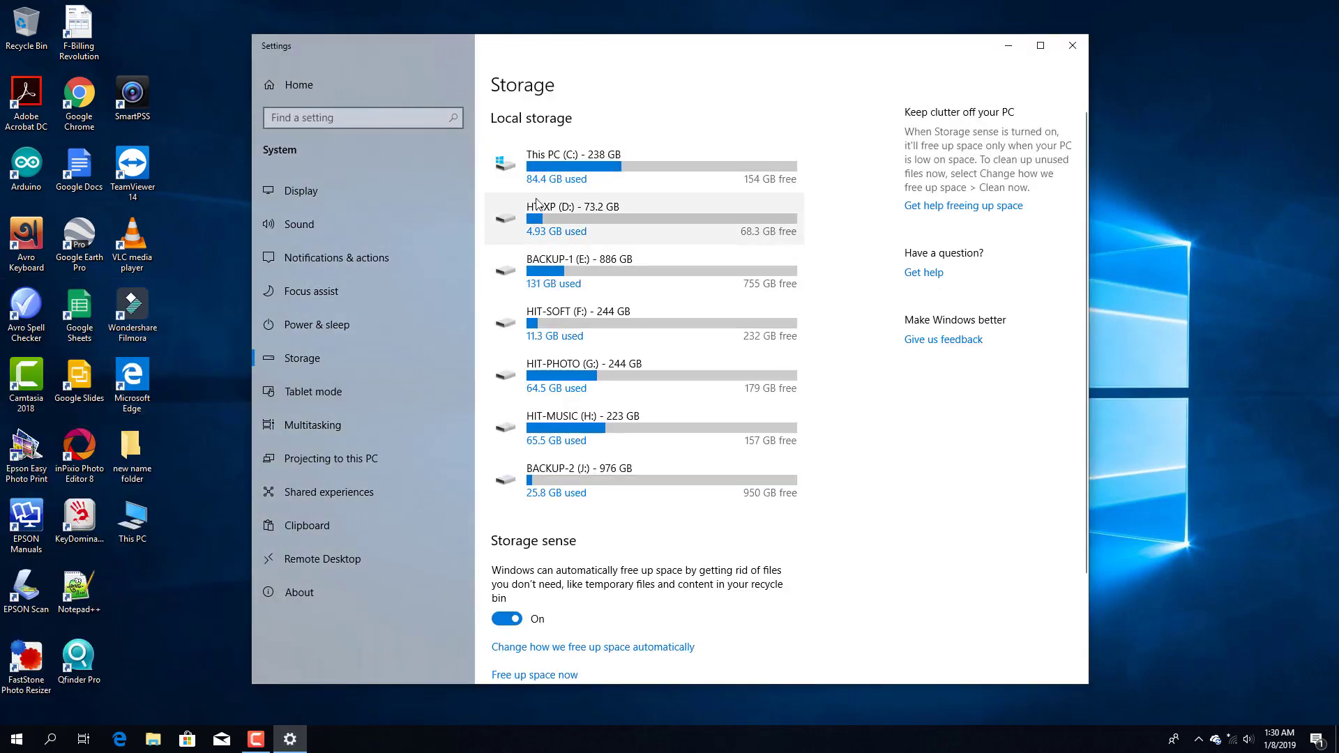
- Review the storage usage of drive C: and its removable temporary files, and return to the Storage overview
left_click(583, 165)
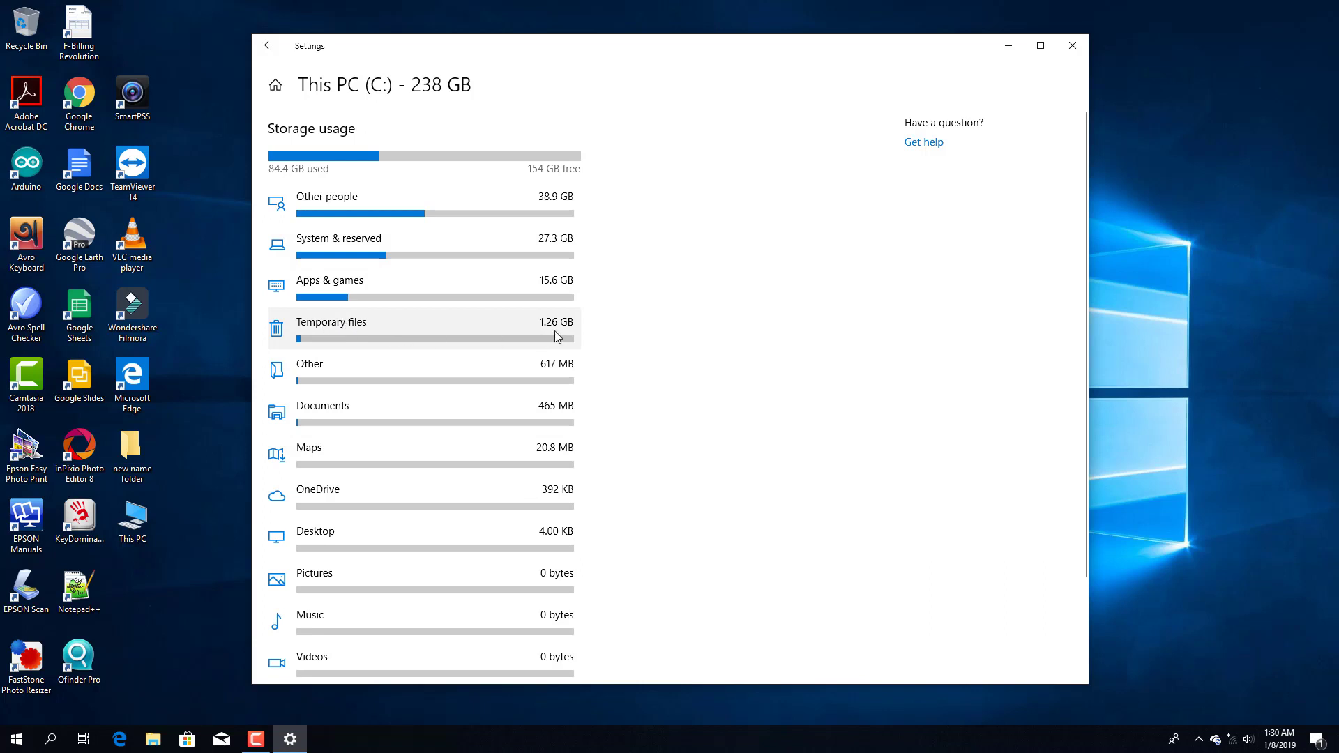
left_click(385, 335)
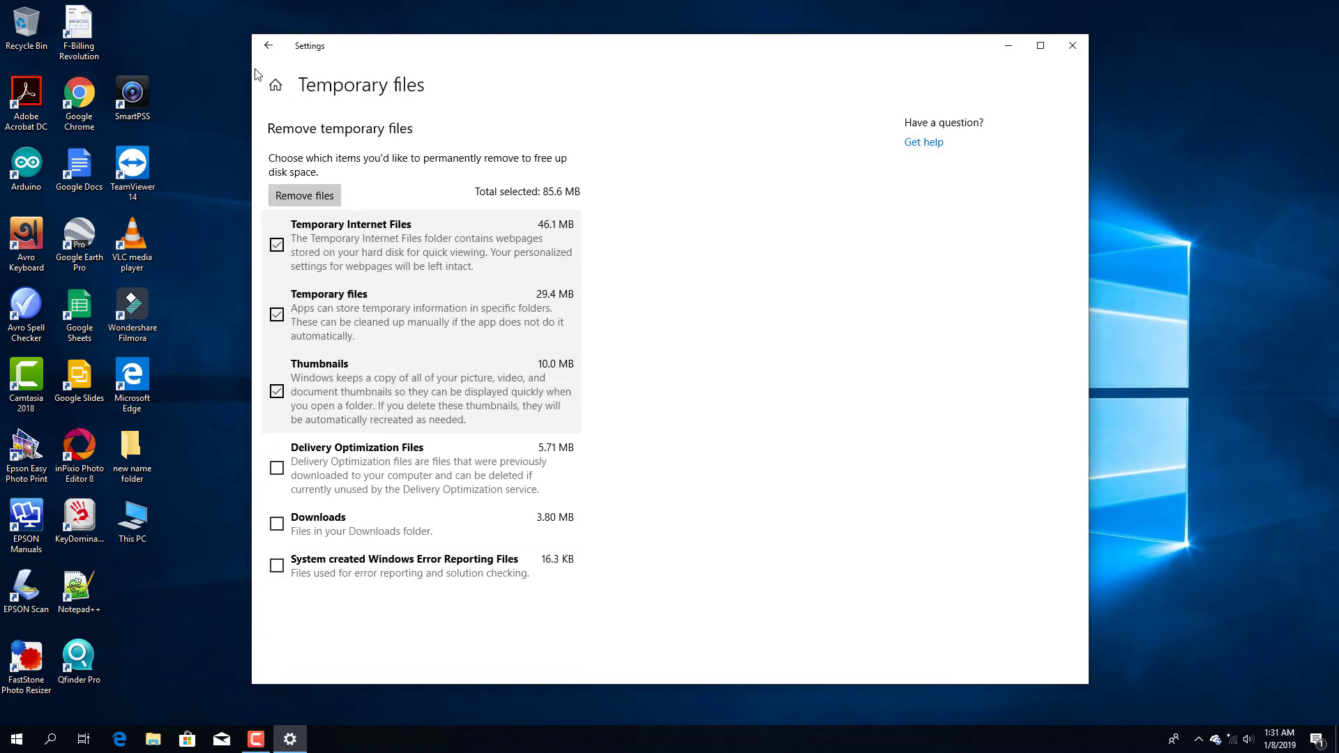
left_click(270, 53)
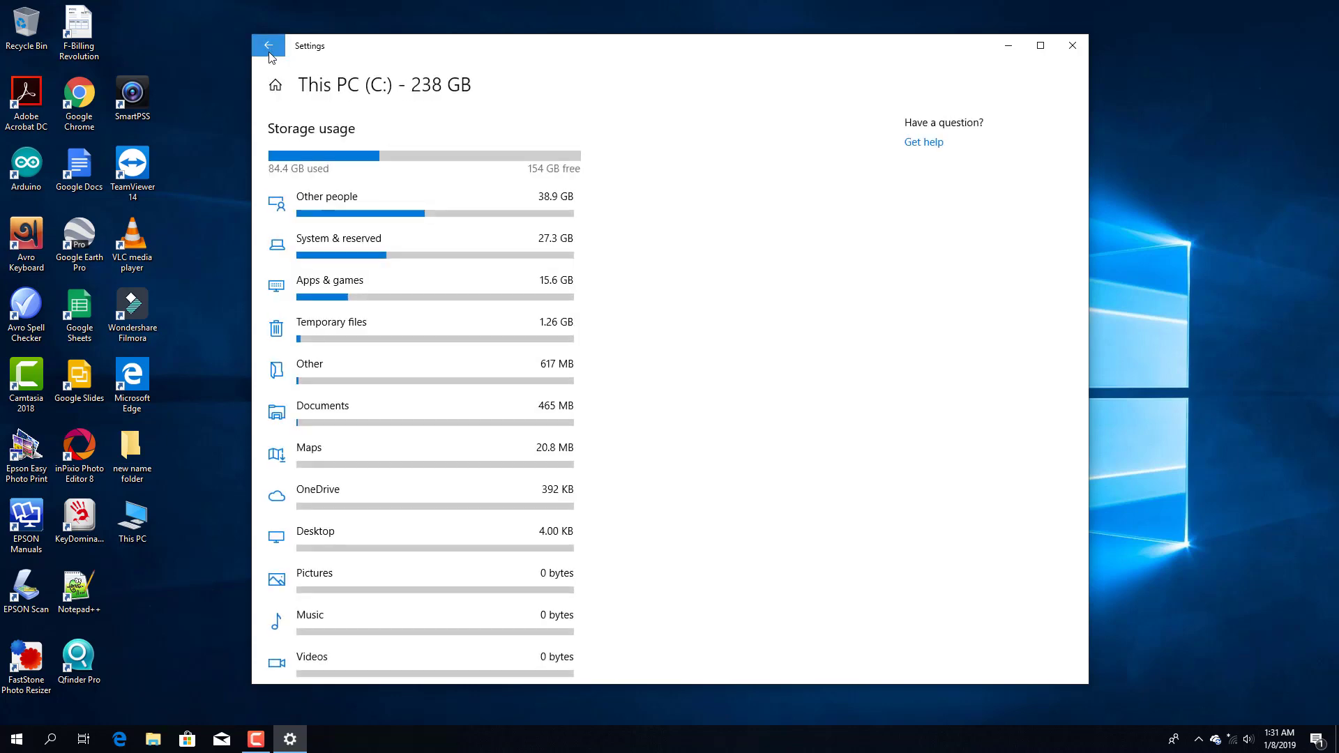
left_click(270, 53)
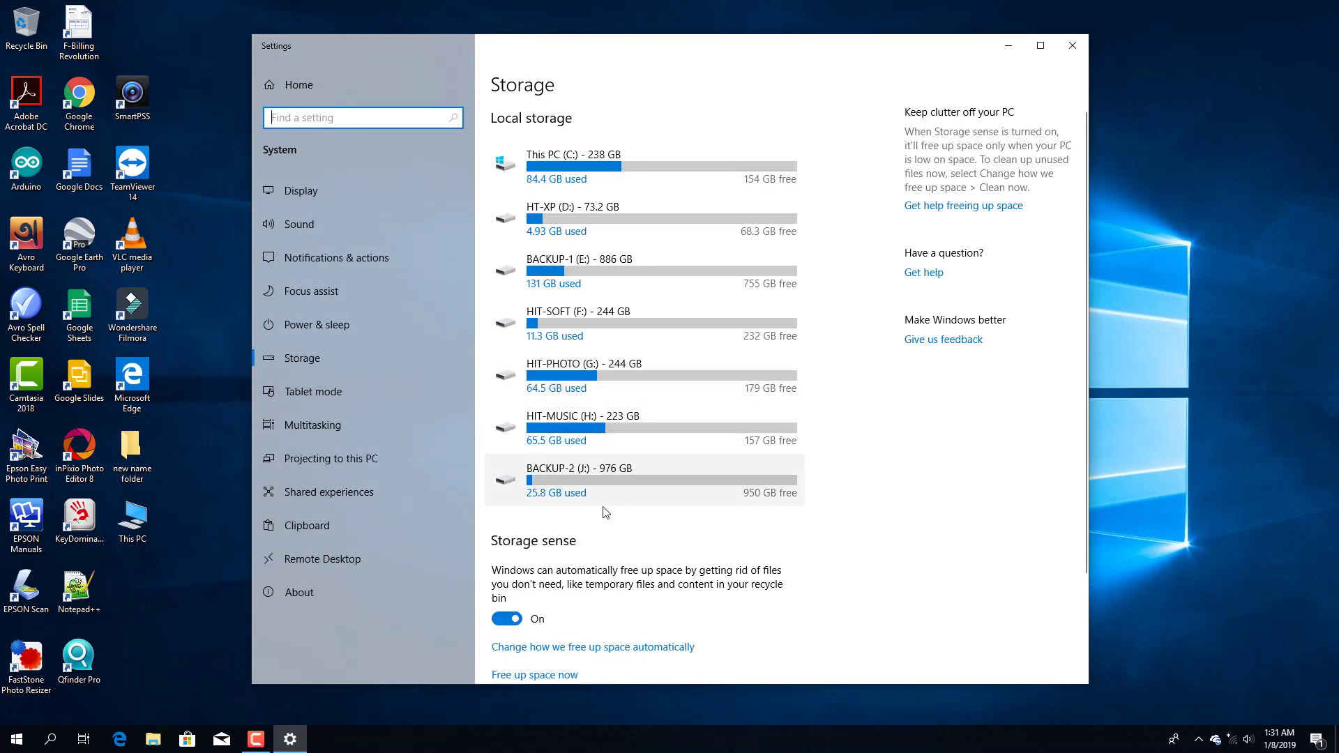
- Turn Storage sense off and back on
scroll(538, 635, "down", 3)
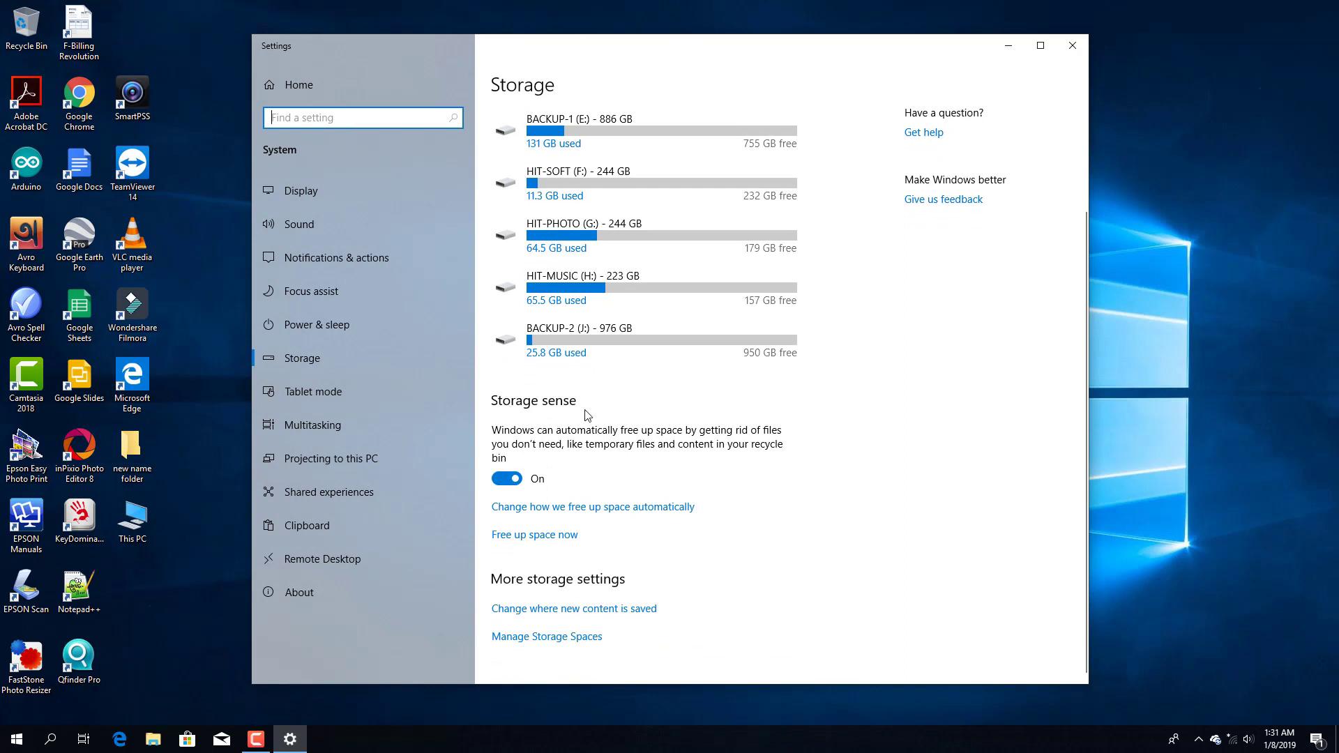
left_click(508, 484)
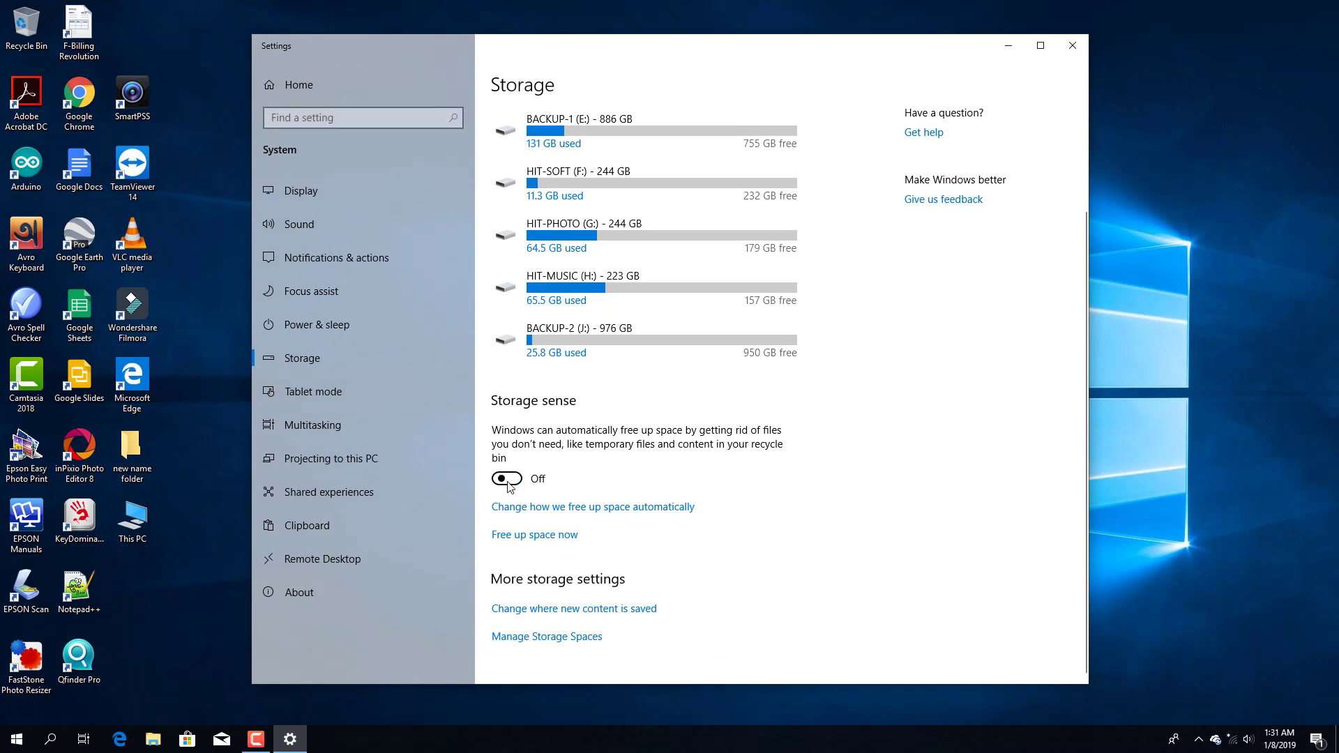
left_click(511, 480)
- In the automatic space-freeing options, set recycle bin files to be deleted after 14 days
left_click(576, 509)
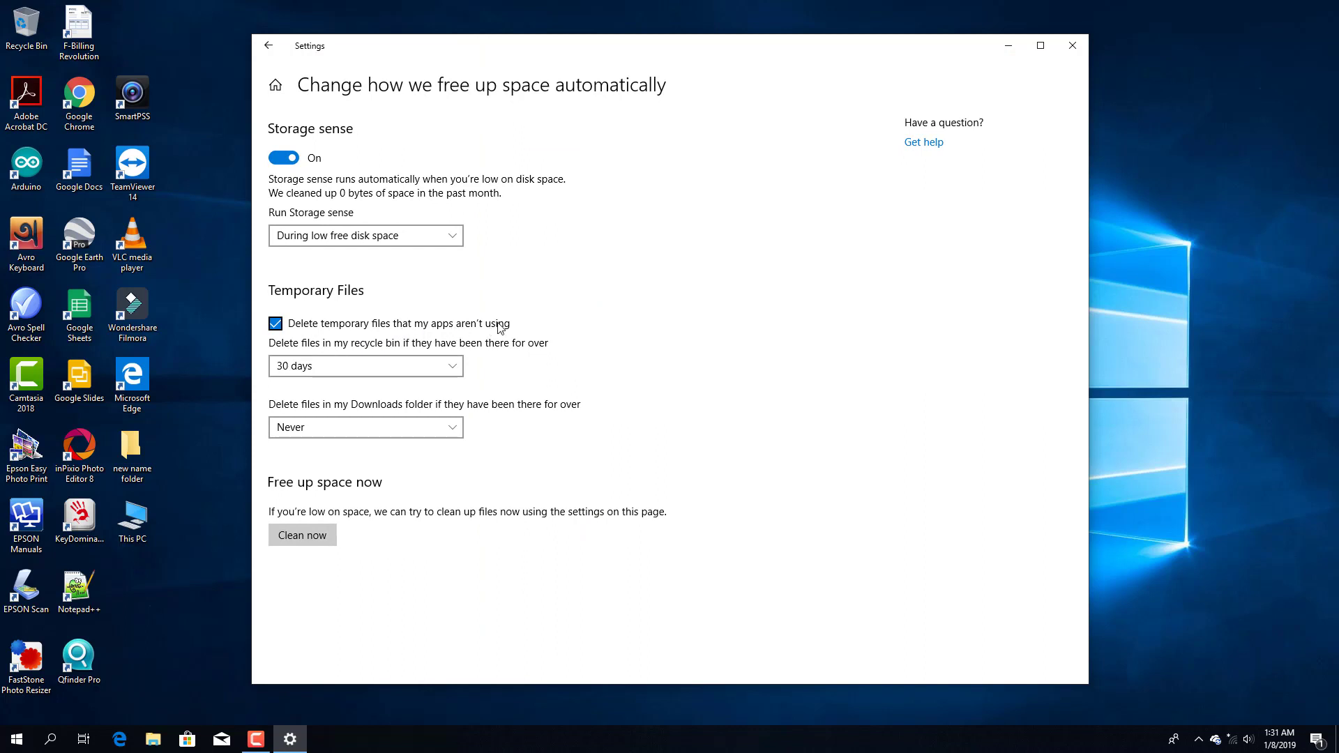
left_click(435, 365)
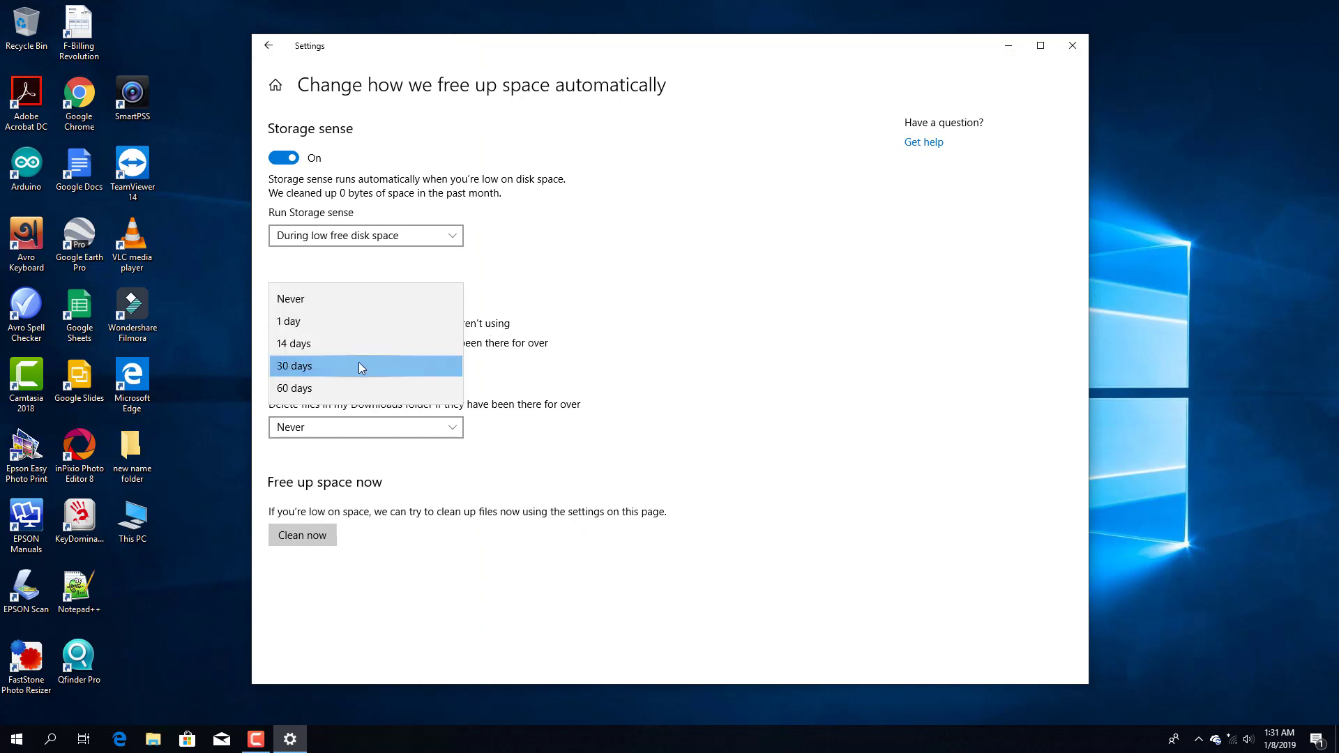
left_click(326, 344)
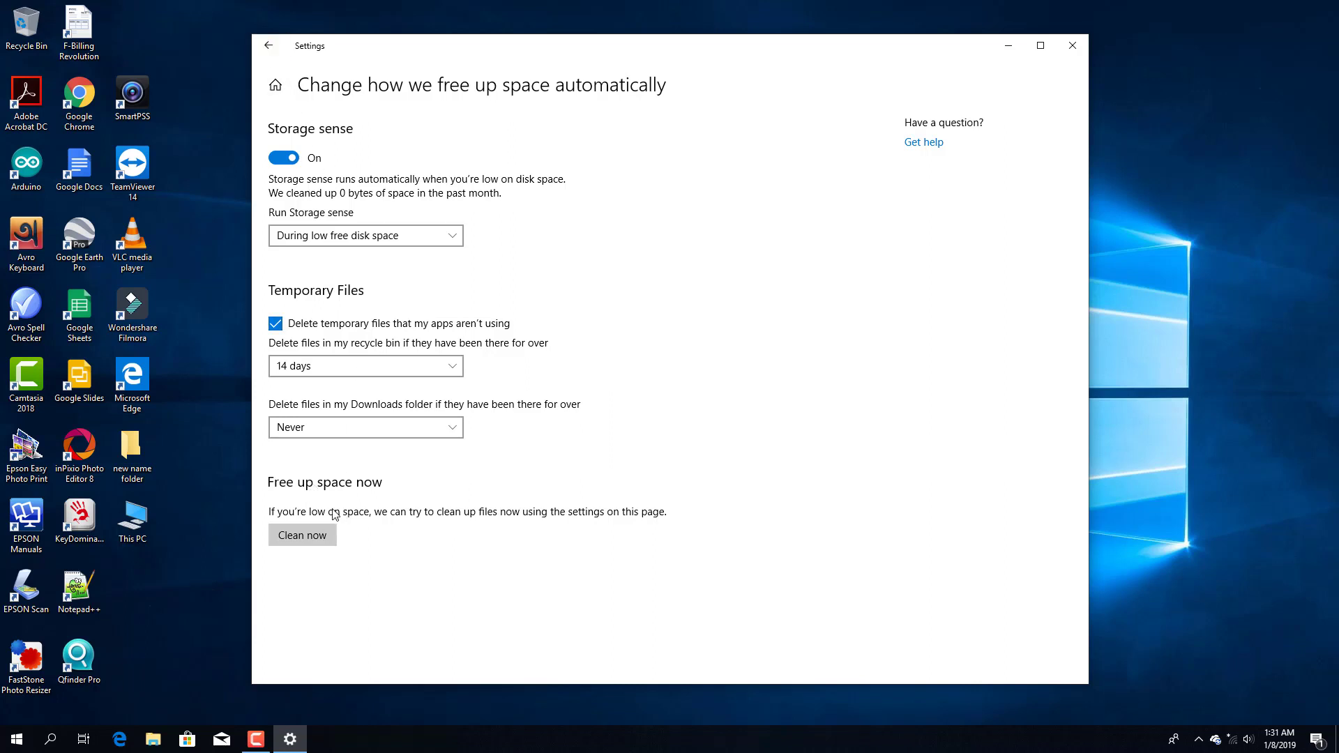
- Run an immediate cleanup with the current Storage sense settings, return to the Storage overview and close Settings
left_click(294, 537)
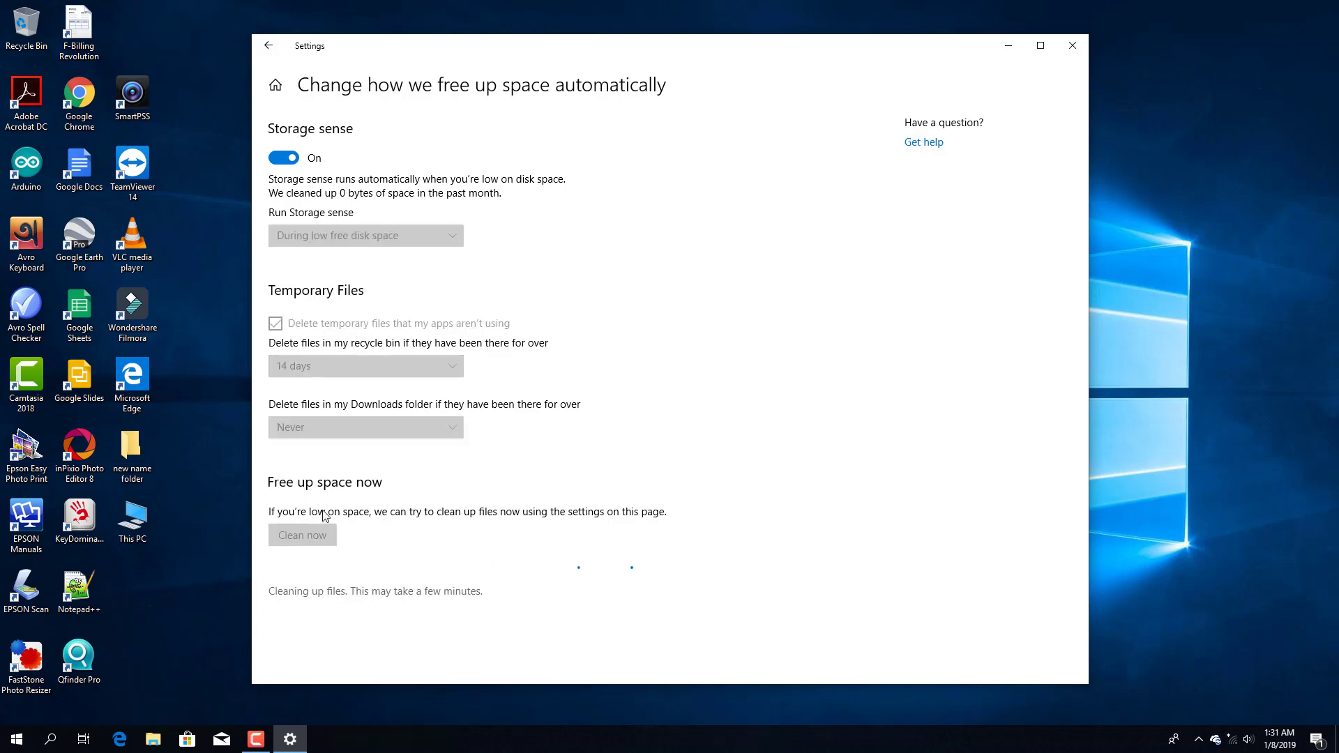
left_click(267, 46)
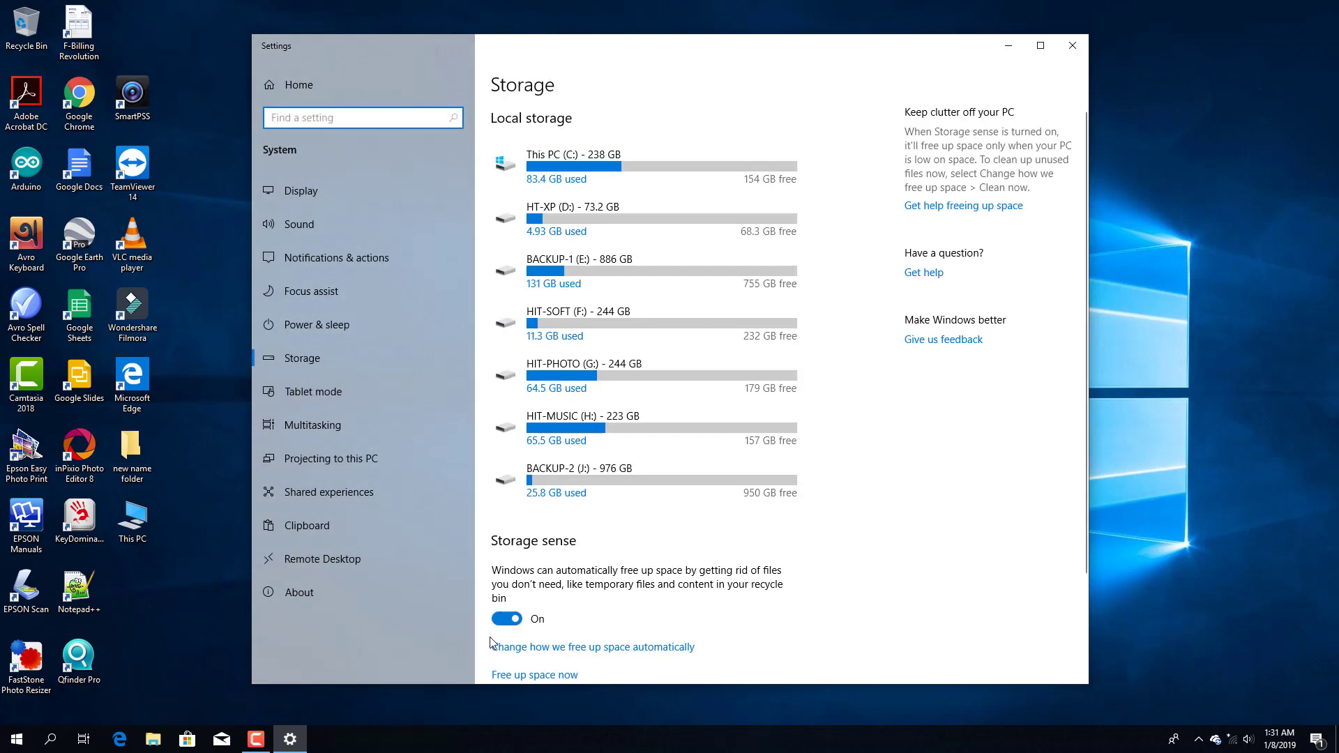
scroll(532, 475, "down", 3)
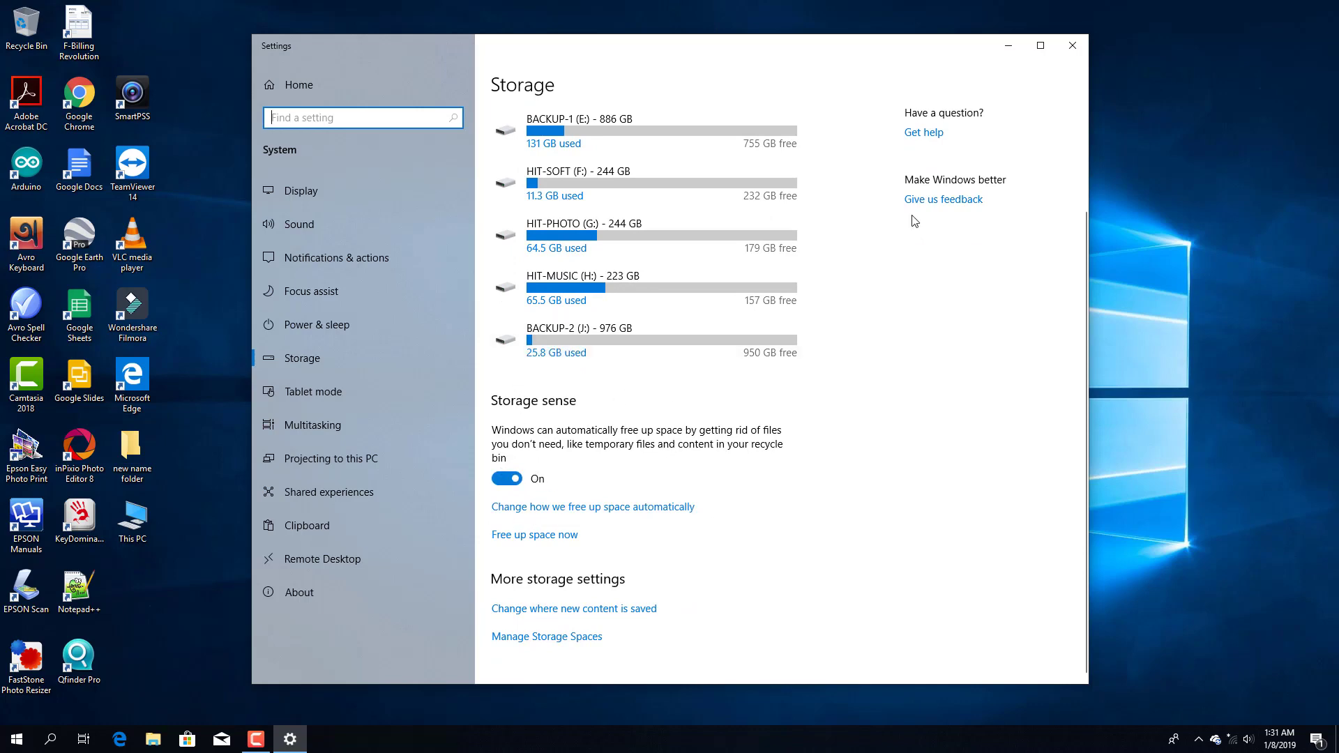
left_click(1072, 45)
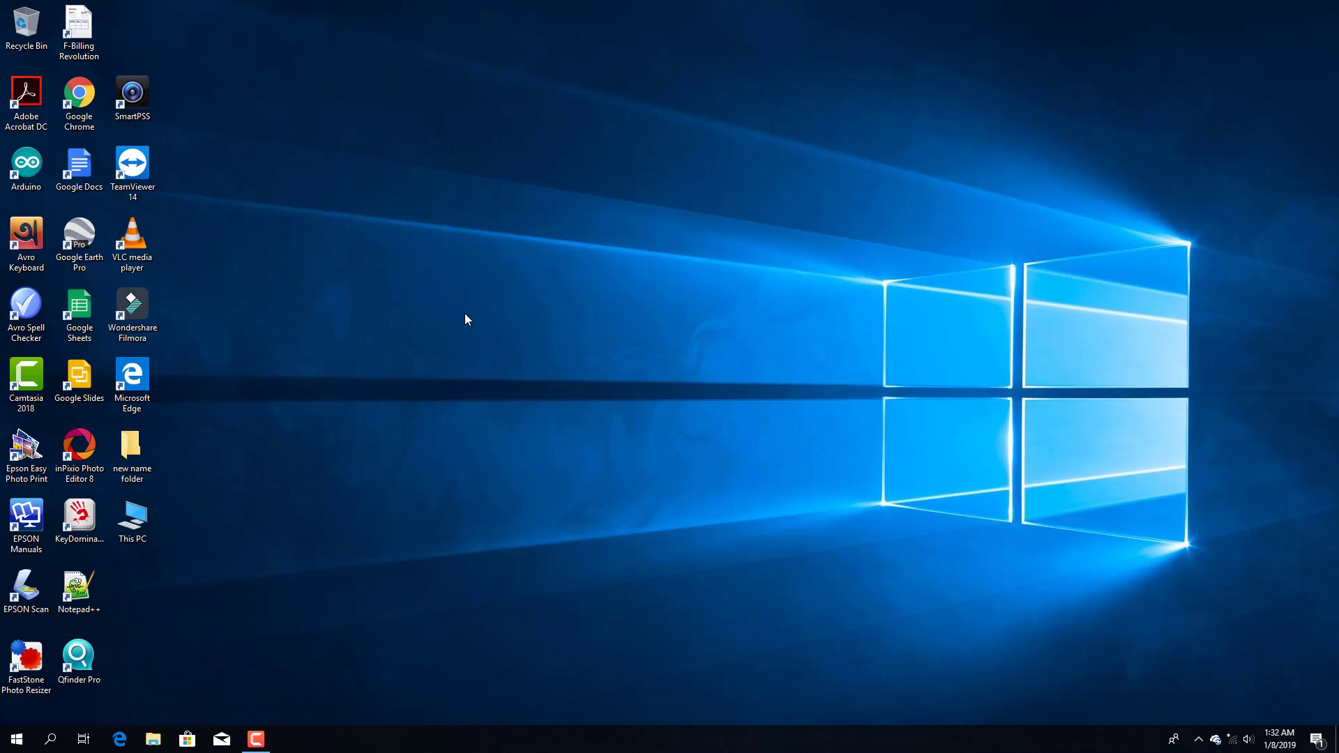
- Capture a rectangular snip of most of the desktop wallpaper, excluding the icons, and open it in Snip & Sketch
key("super")
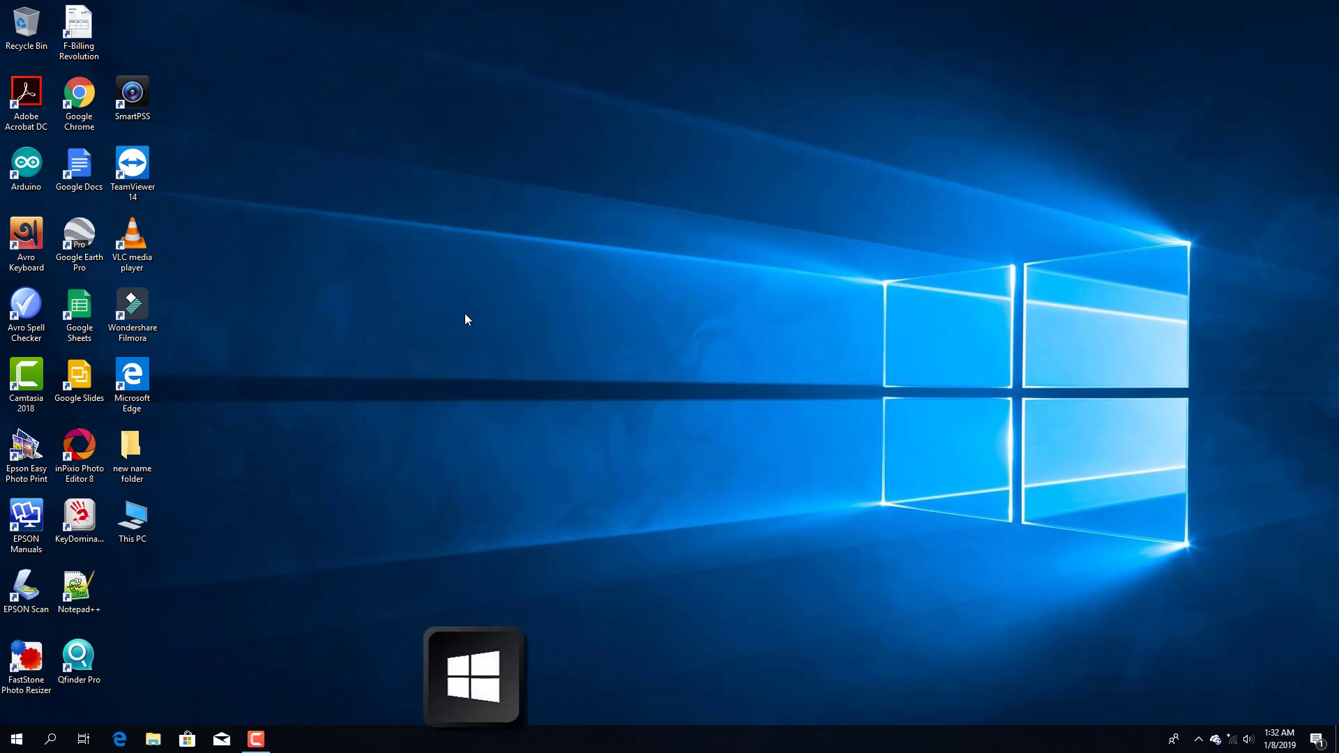
key("super+shift+s")
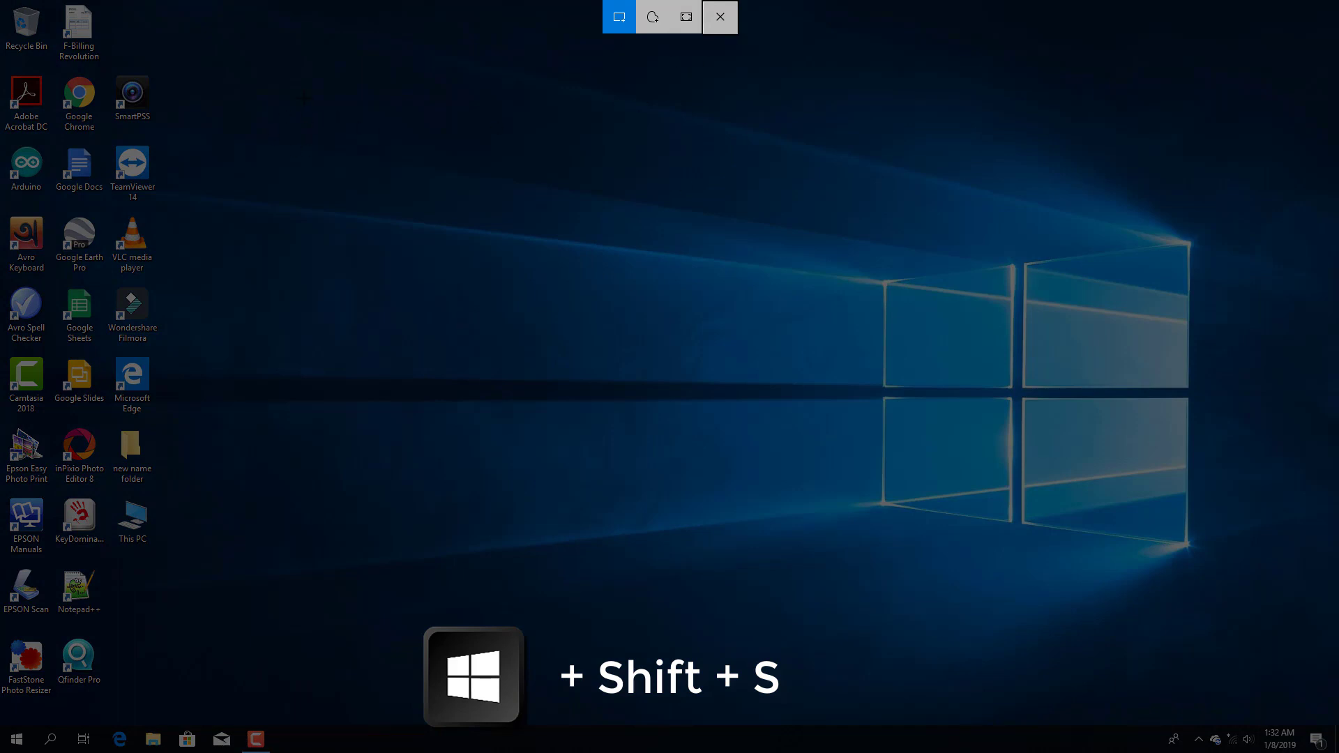
mouse_move(304, 98)
left_mouse_down()
mouse_move(394, 221)
mouse_move(781, 538)
mouse_move(1091, 583)
mouse_move(1237, 579)
mouse_move(1247, 628)
left_mouse_up()
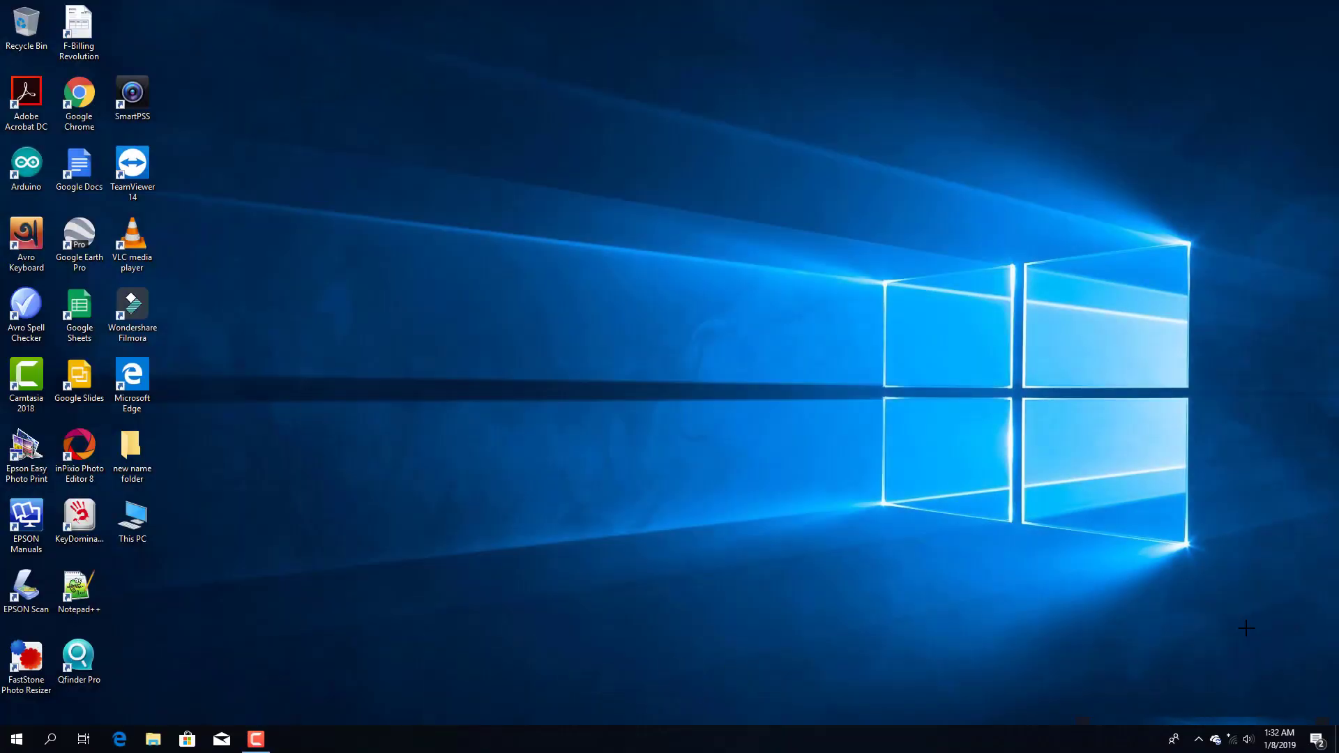
left_click(1199, 585)
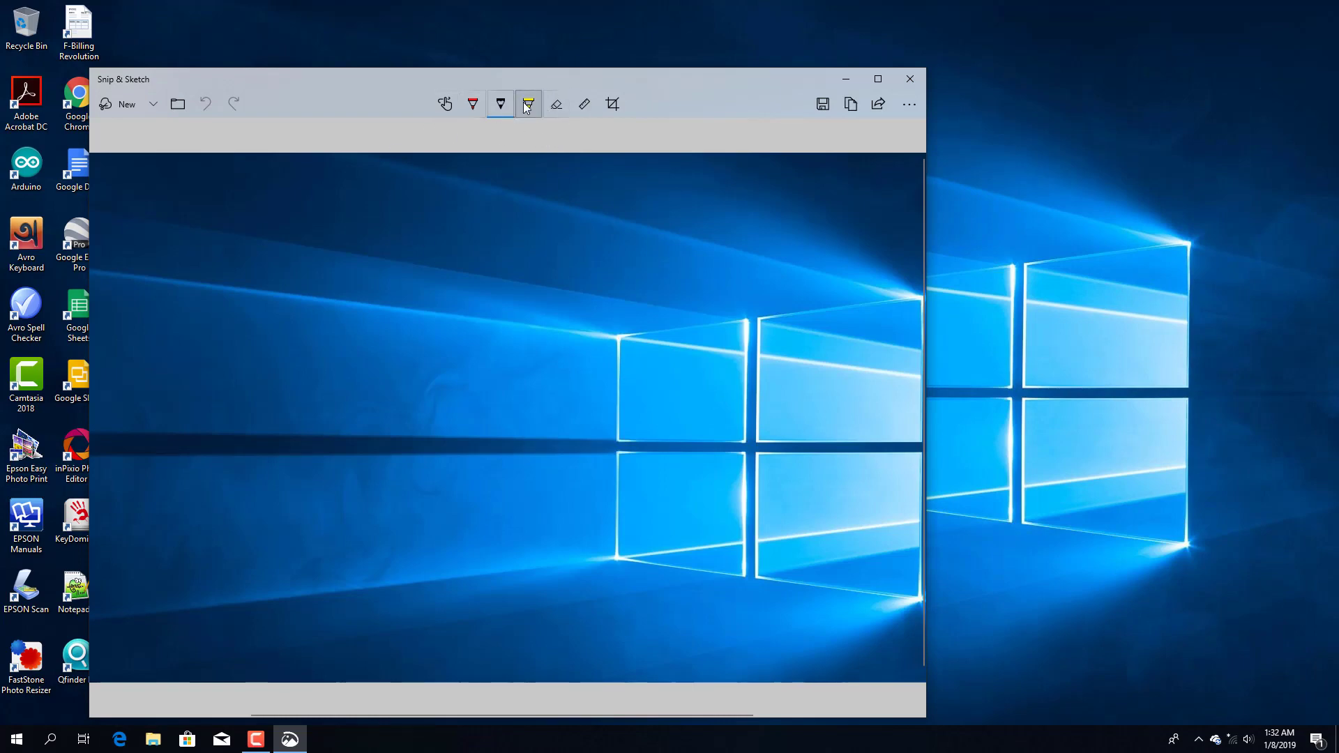
- Annotate the snip with a looped highlighter stroke, two wavy pencil lines and a large highlighter loop around the window logo's left panes
left_click(528, 105)
mouse_move(300, 232)
left_mouse_down()
mouse_move(370, 354)
mouse_move(442, 351)
left_mouse_up()
left_click(501, 105)
mouse_move(507, 208)
left_mouse_down()
mouse_move(562, 347)
mouse_move(542, 412)
left_mouse_up()
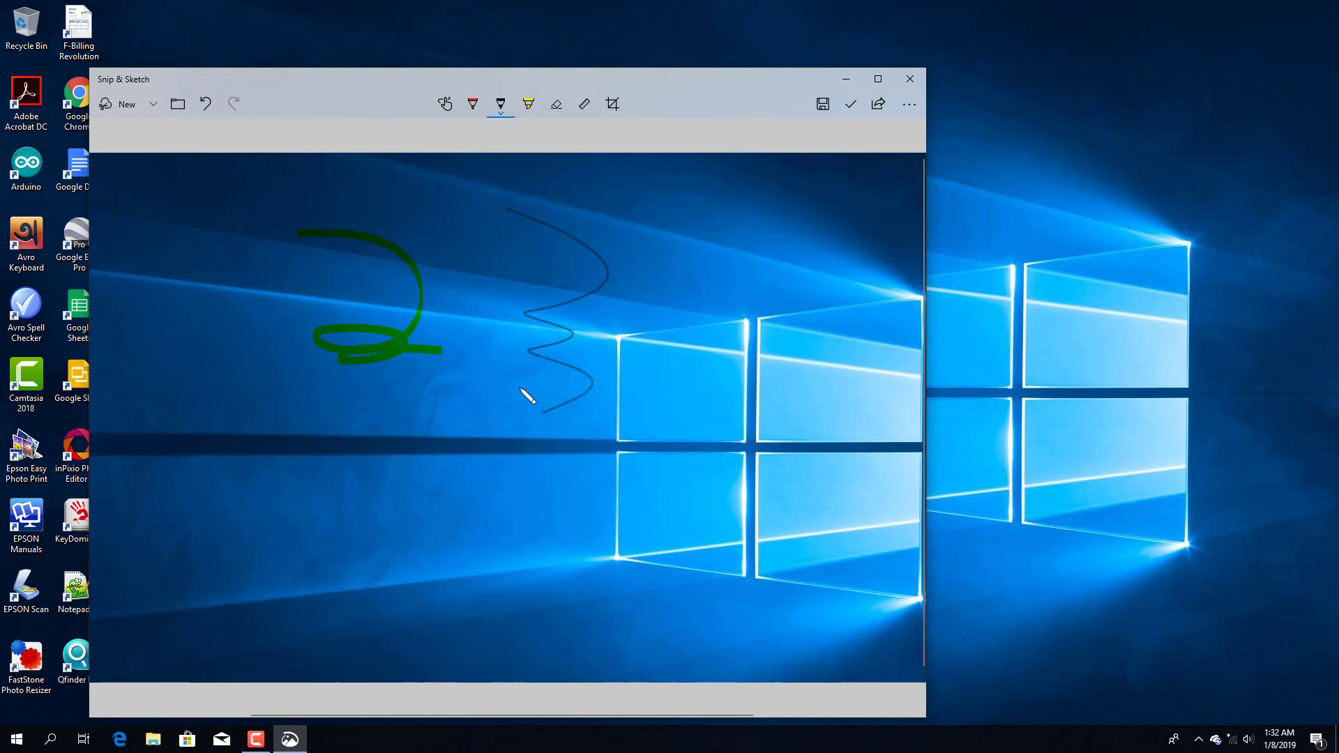
left_click_drag(438, 230, 462, 422)
left_click(557, 104)
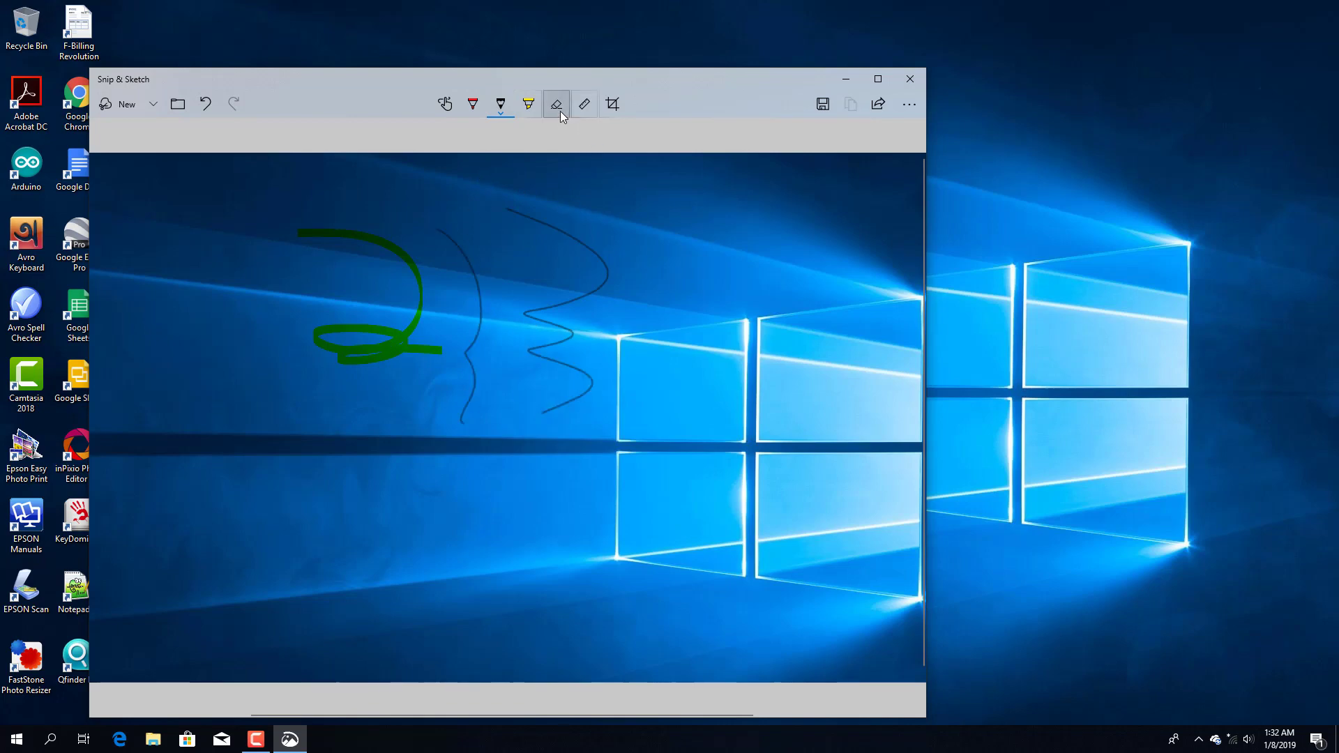
left_click(533, 107)
mouse_move(752, 300)
left_mouse_down()
mouse_move(563, 454)
mouse_move(524, 297)
left_mouse_up()
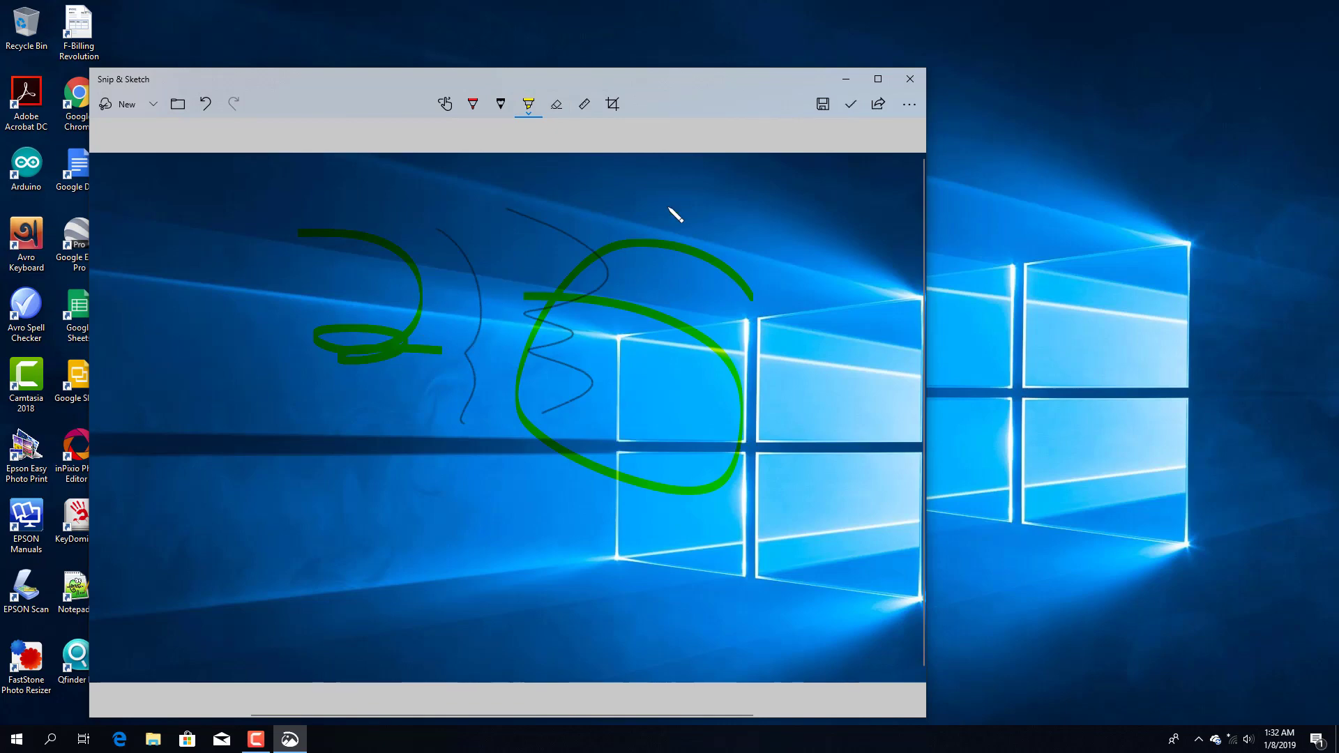
- Save the annotated snip to the Desktop as a JPG under the suggested file name
left_click(828, 104)
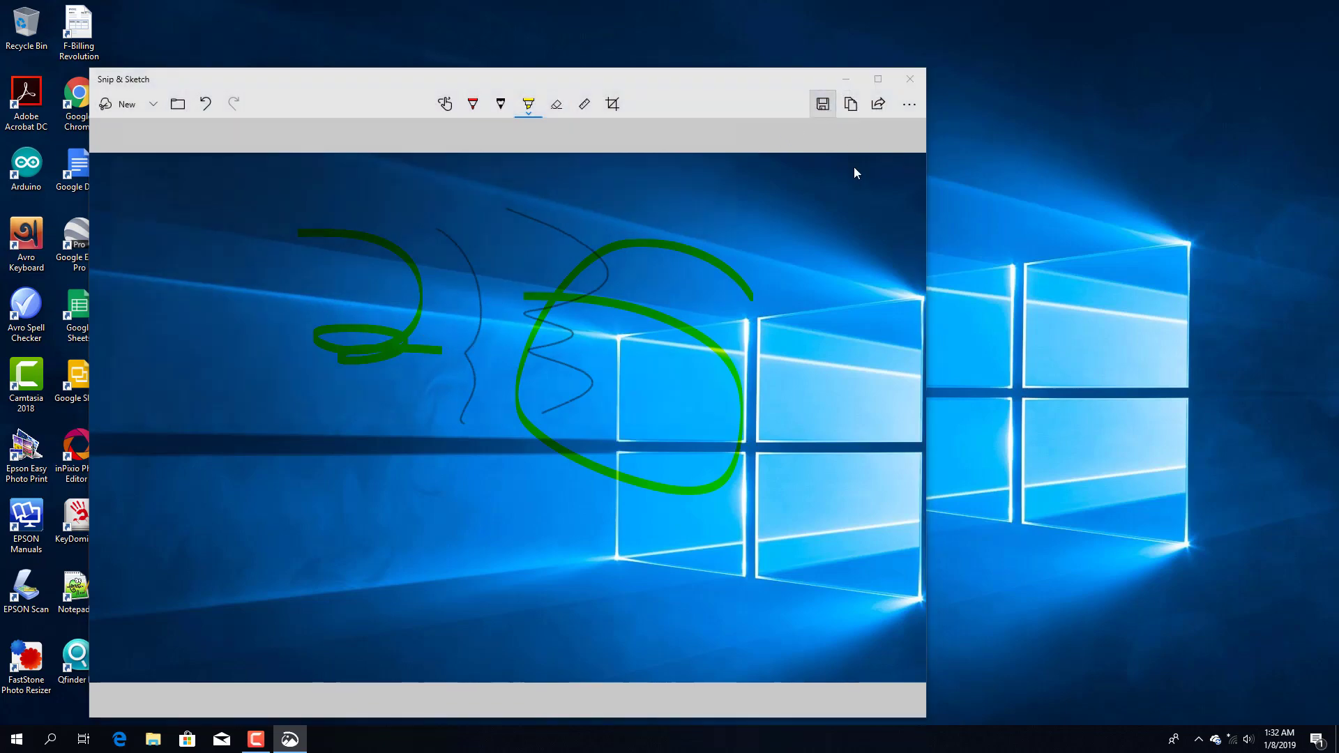
left_click(143, 170)
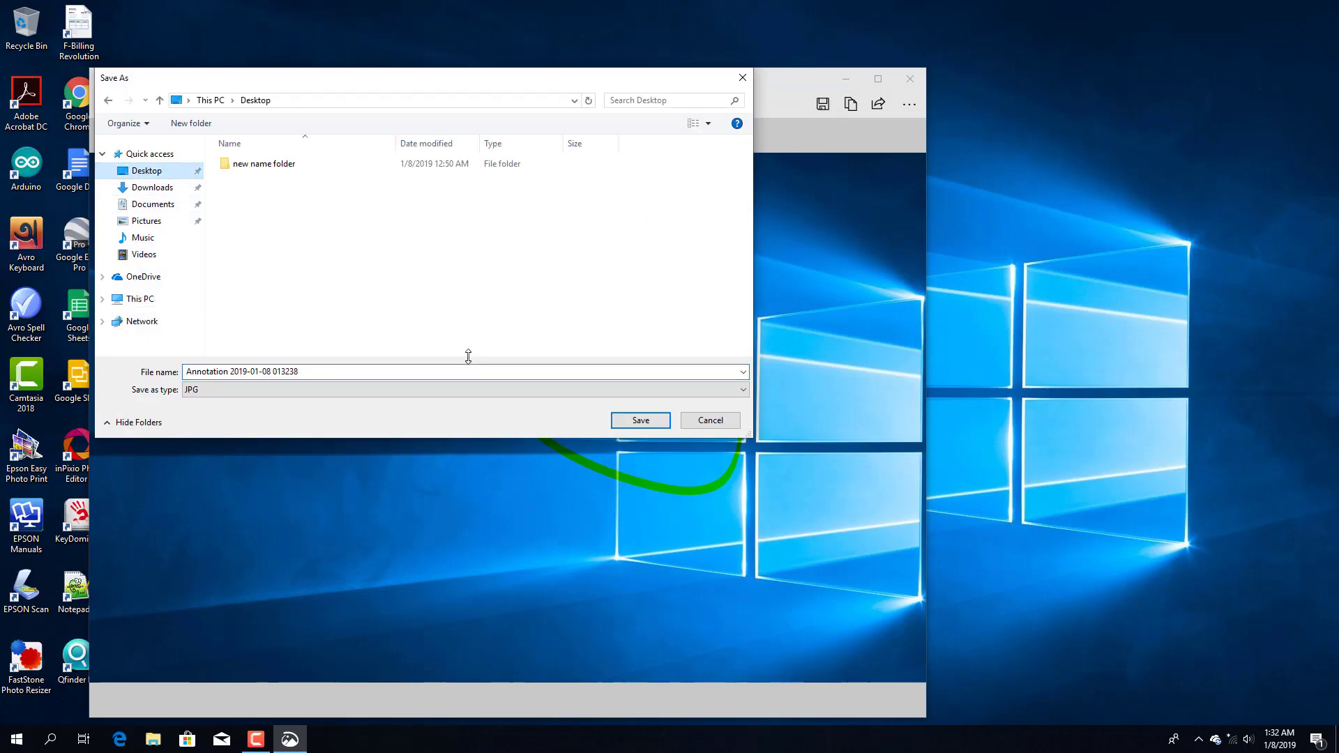
left_click(640, 419)
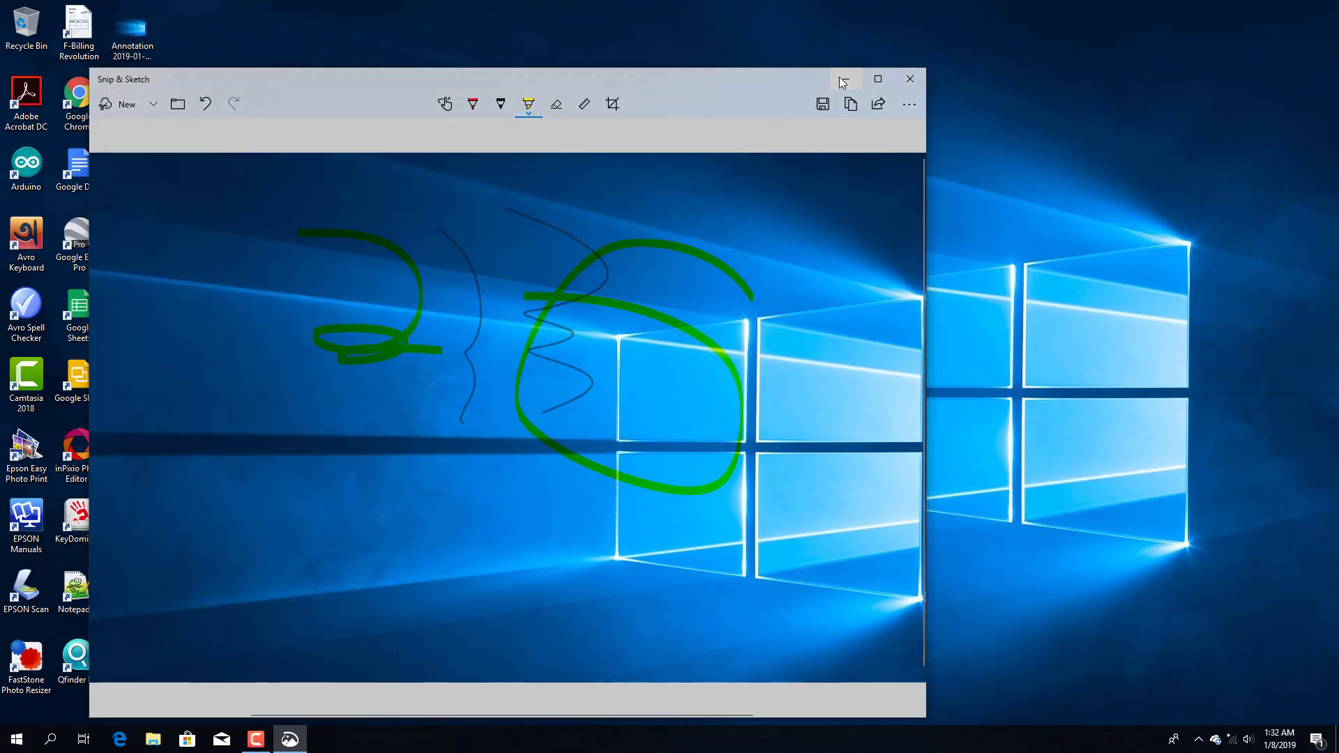
- Minimize Snip & Sketch, view the saved annotation image in Photos and close the viewer
left_click(844, 80)
double_click(121, 32)
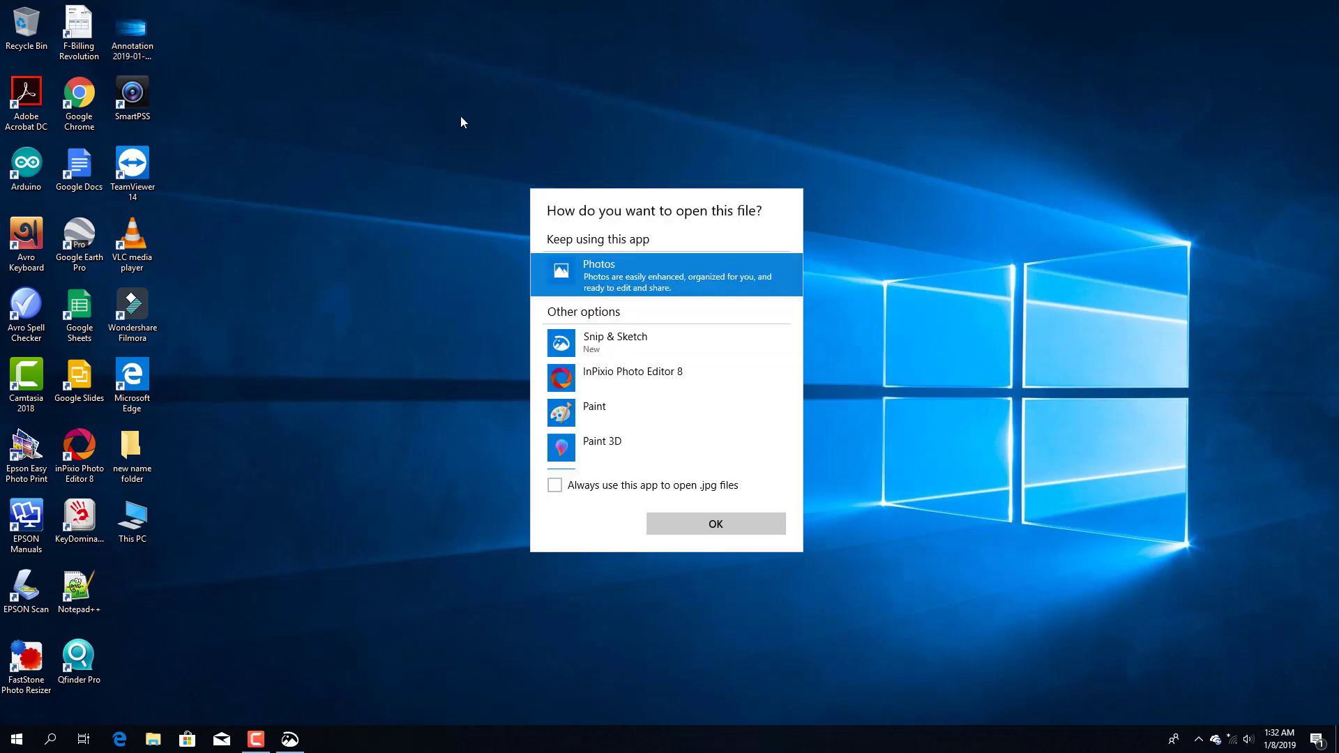
left_click(709, 531)
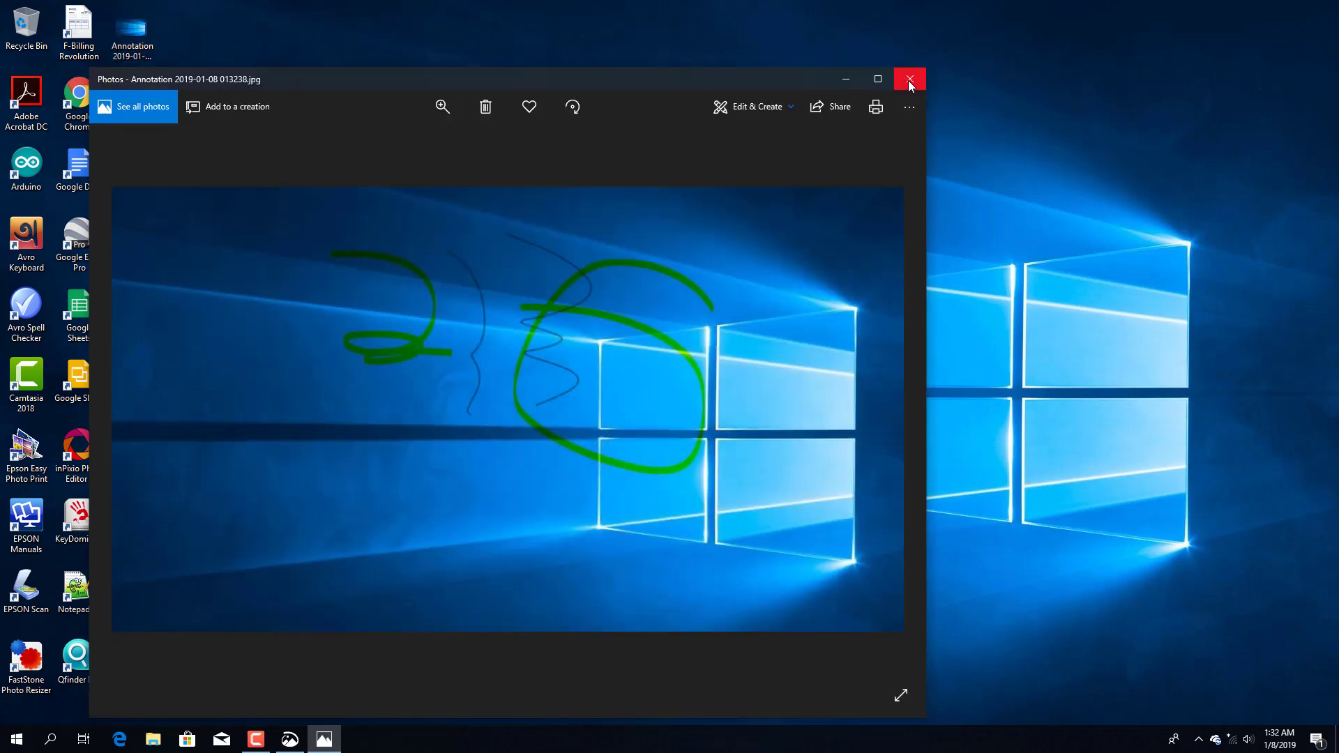
left_click(910, 82)
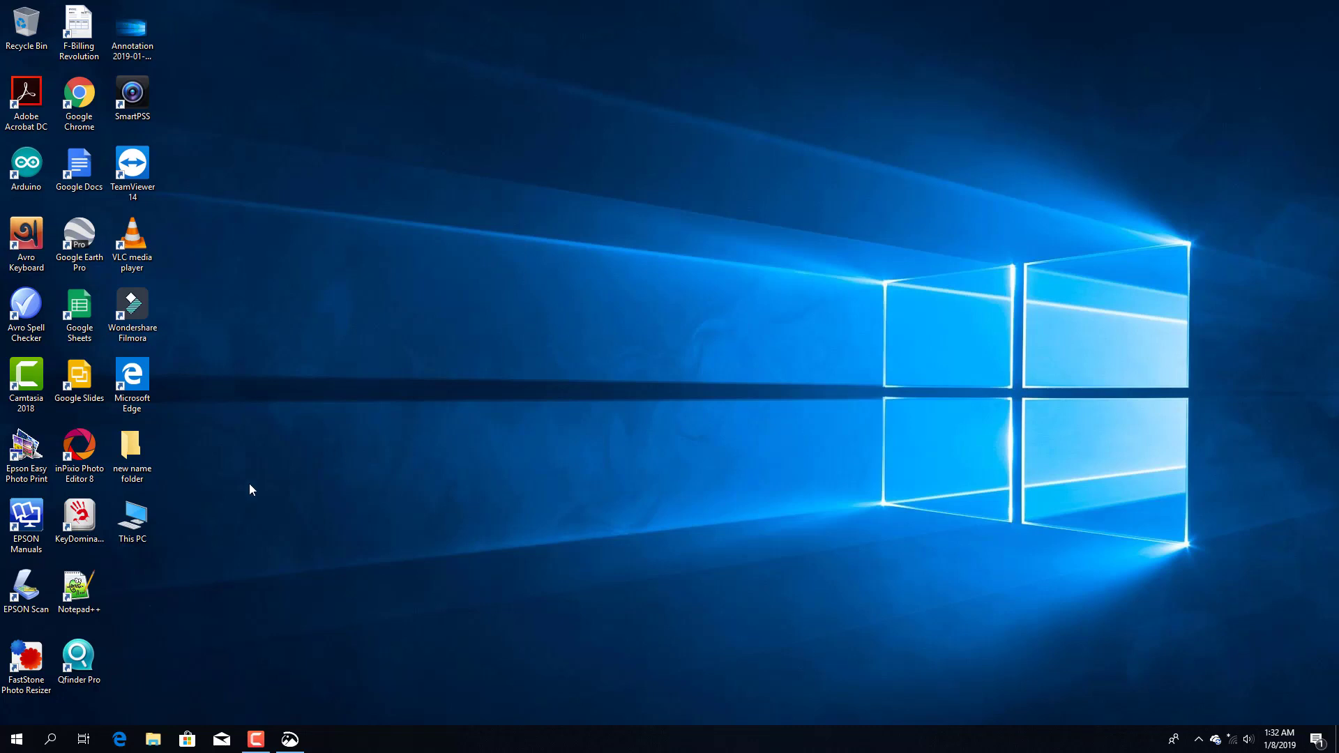
- Rename the desktop folder "new name folder" to "test-file"
right_click(135, 450)
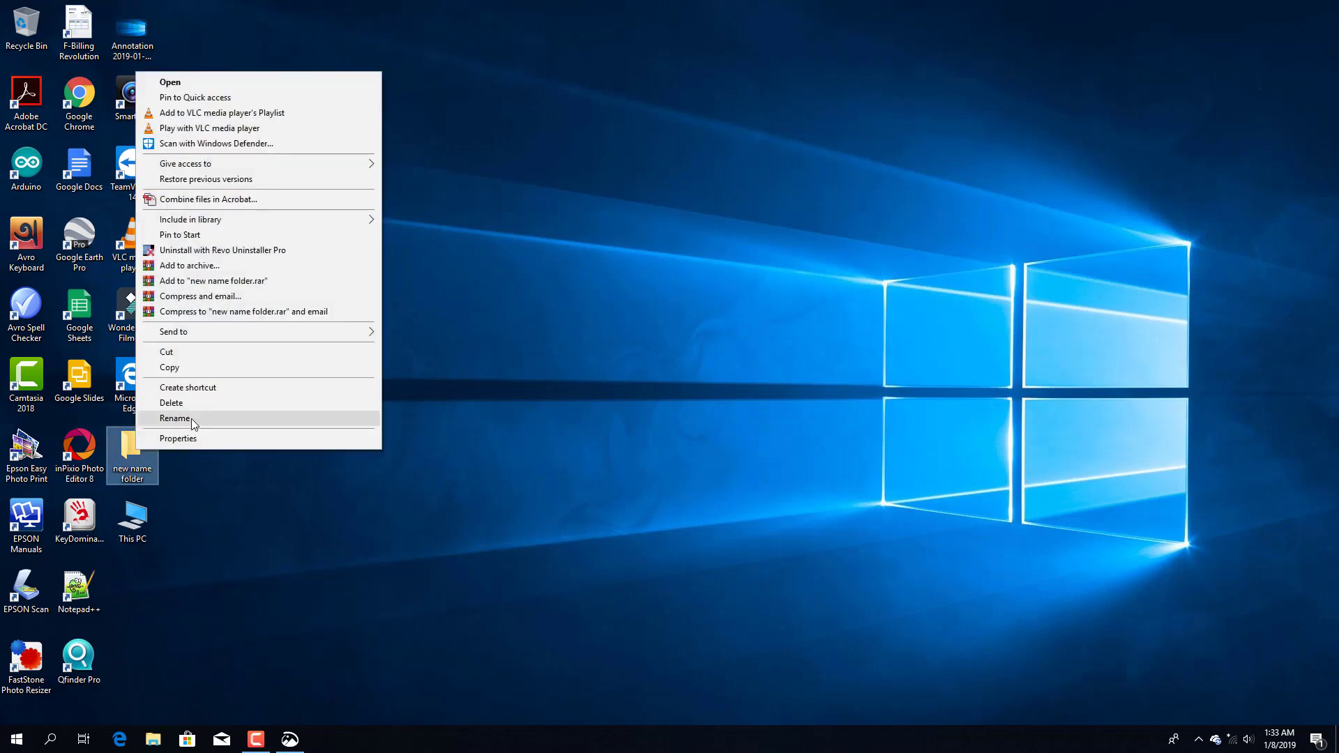
left_click(224, 480)
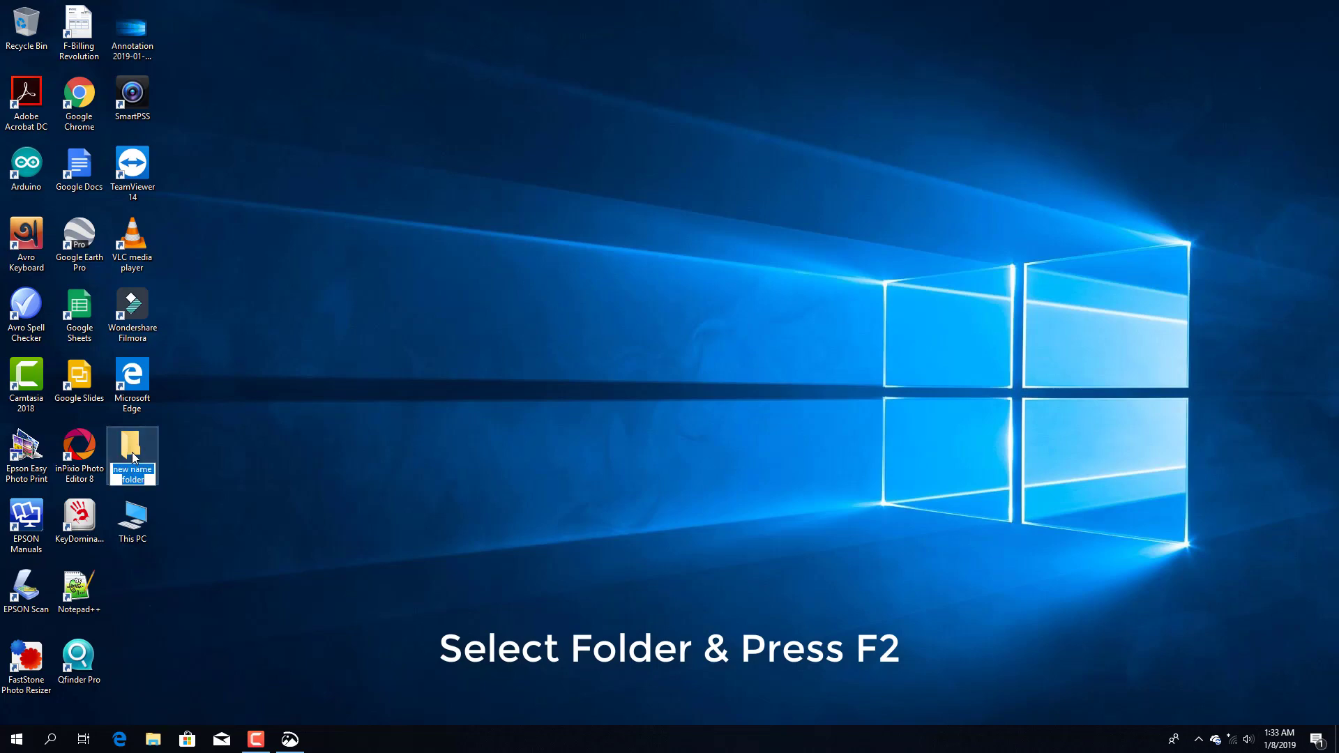
type("test-file")
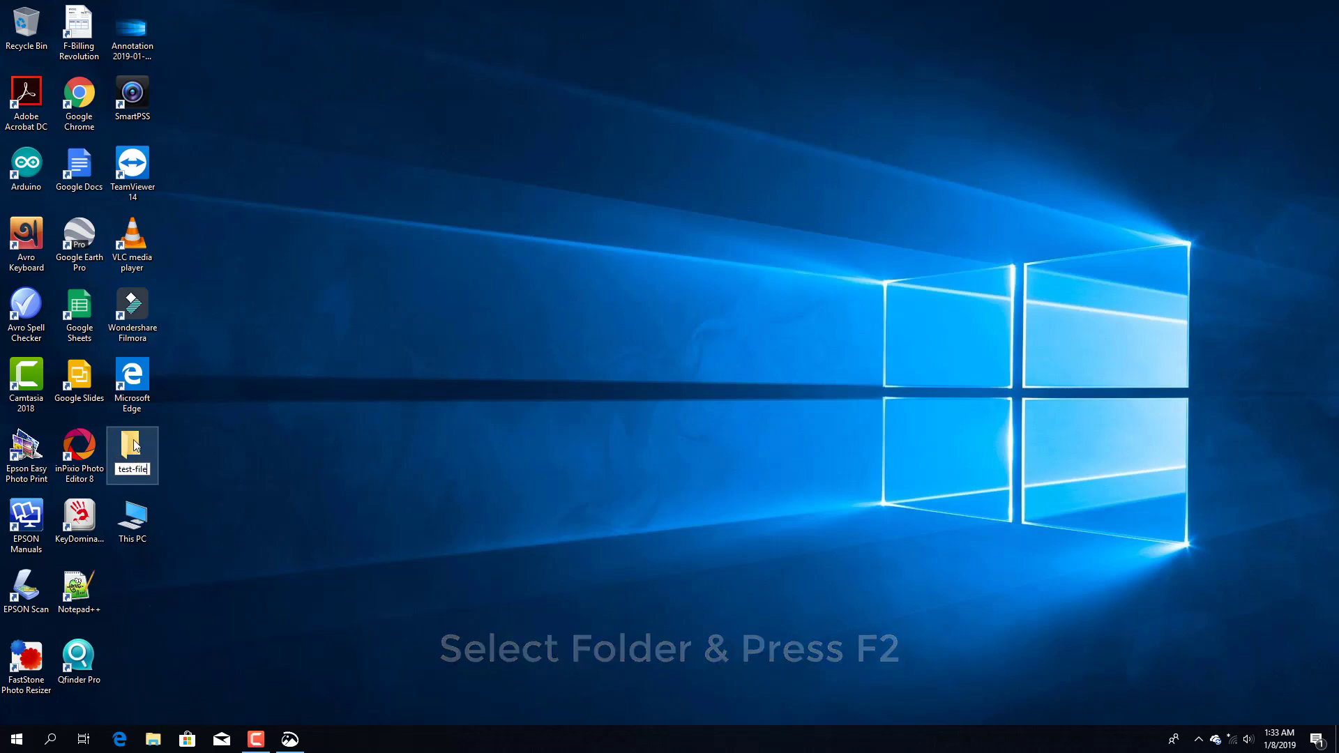
key("Return")
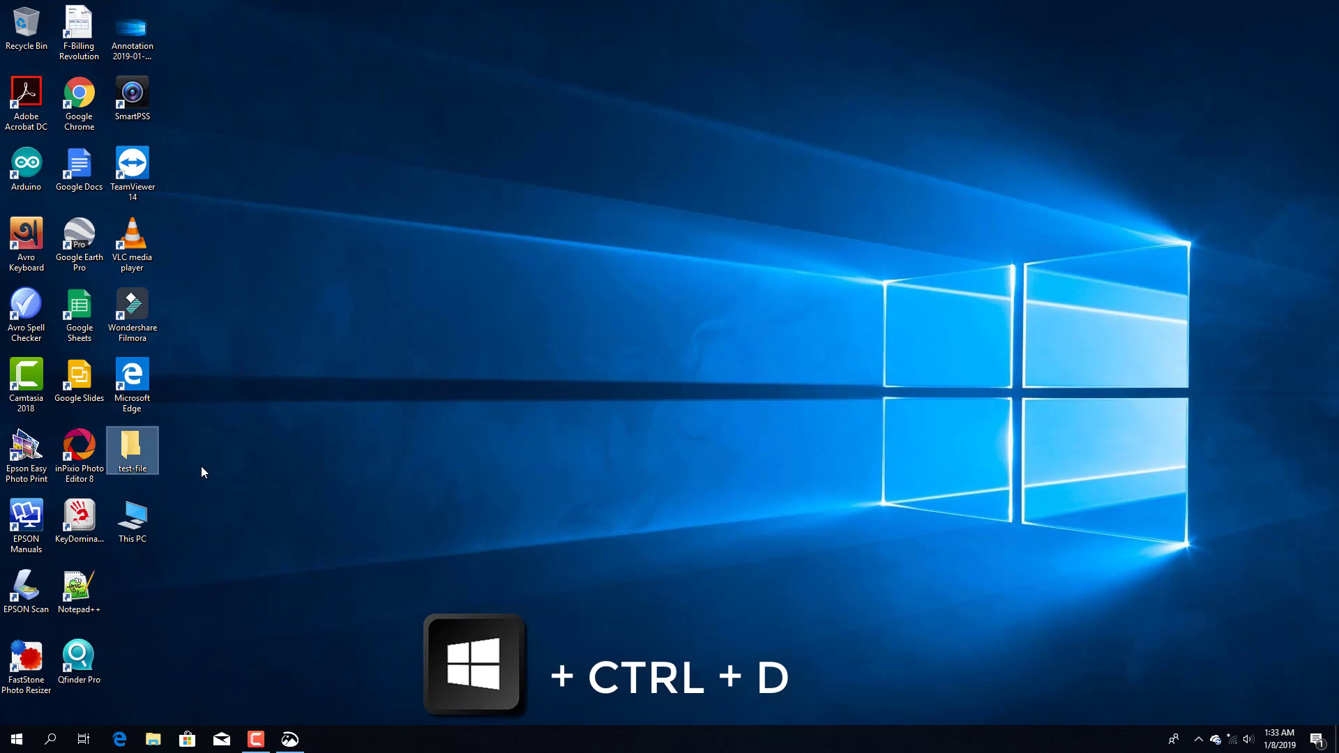
- Create a new virtual desktop and show the open desktops in Task View
key("super+ctrl+d")
left_click(83, 739)
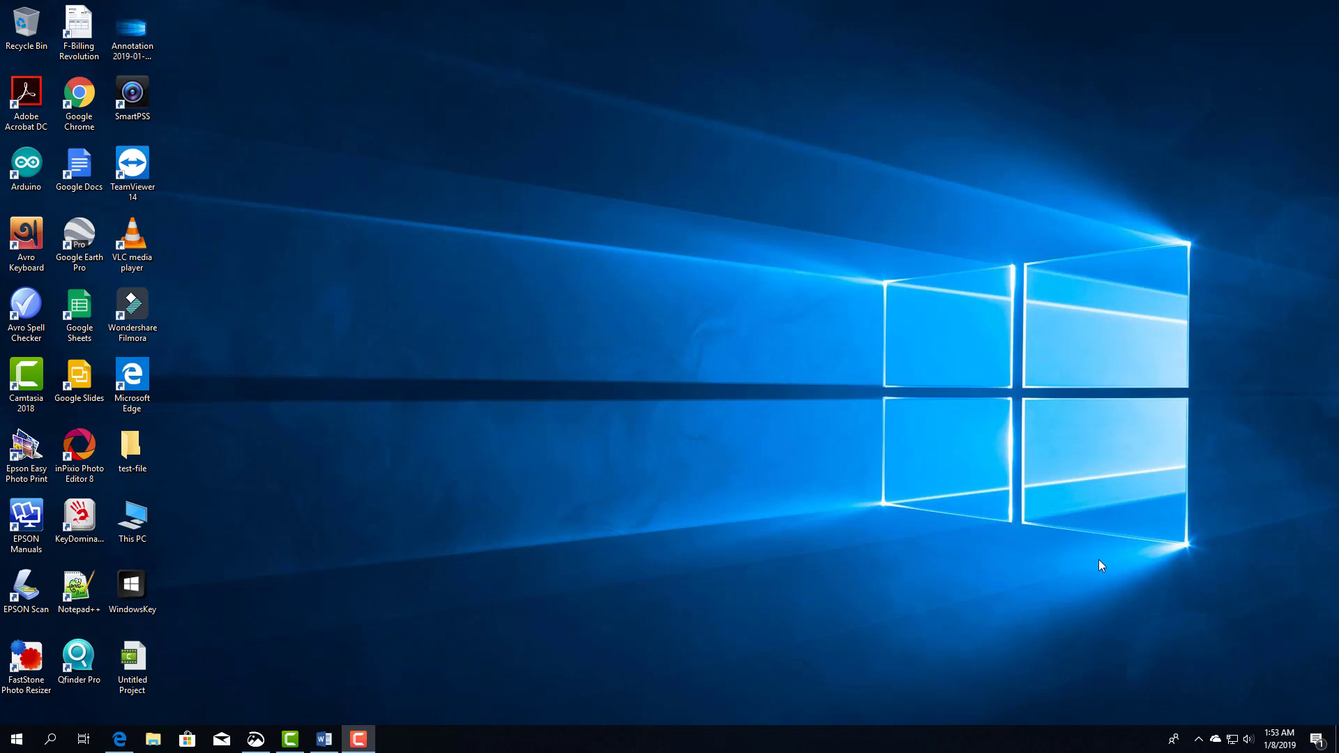
- Bring up the Edge window playing the Sky News live stream and snap it to the right half of the desktop
key("super")
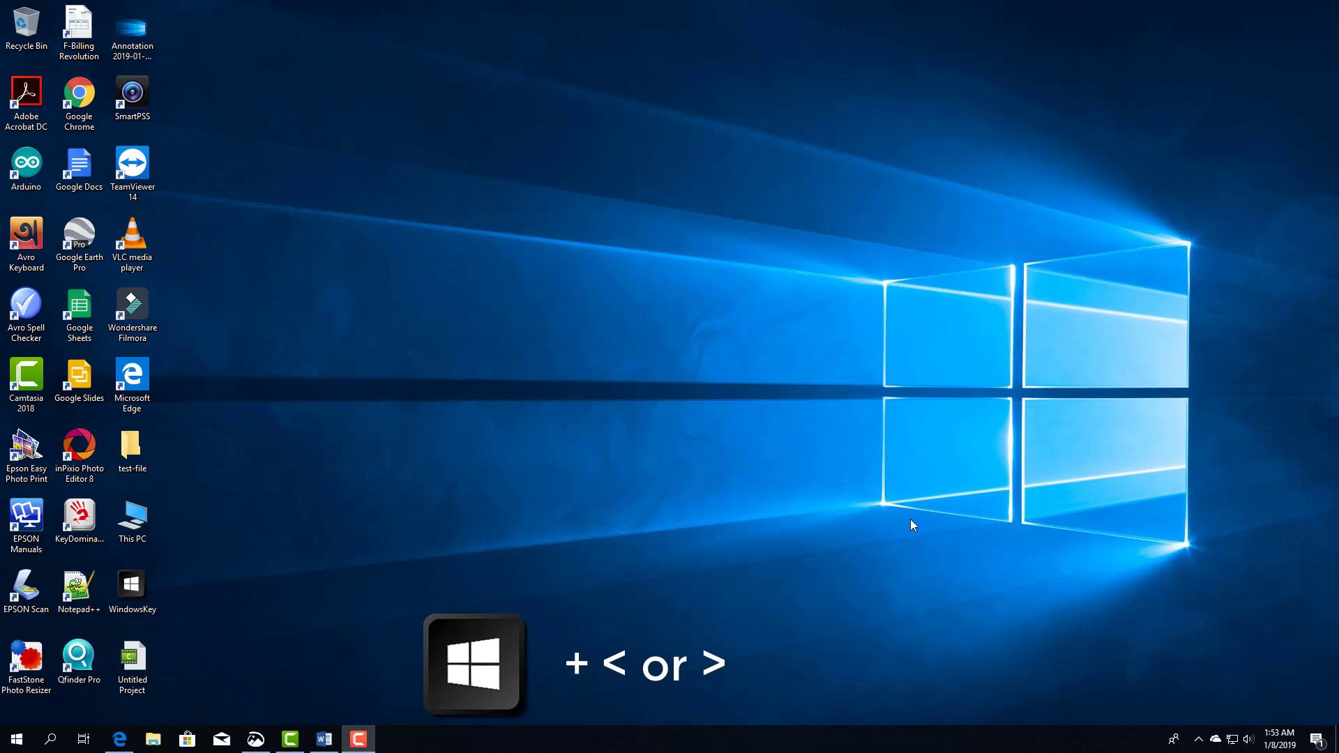
left_click(80, 745)
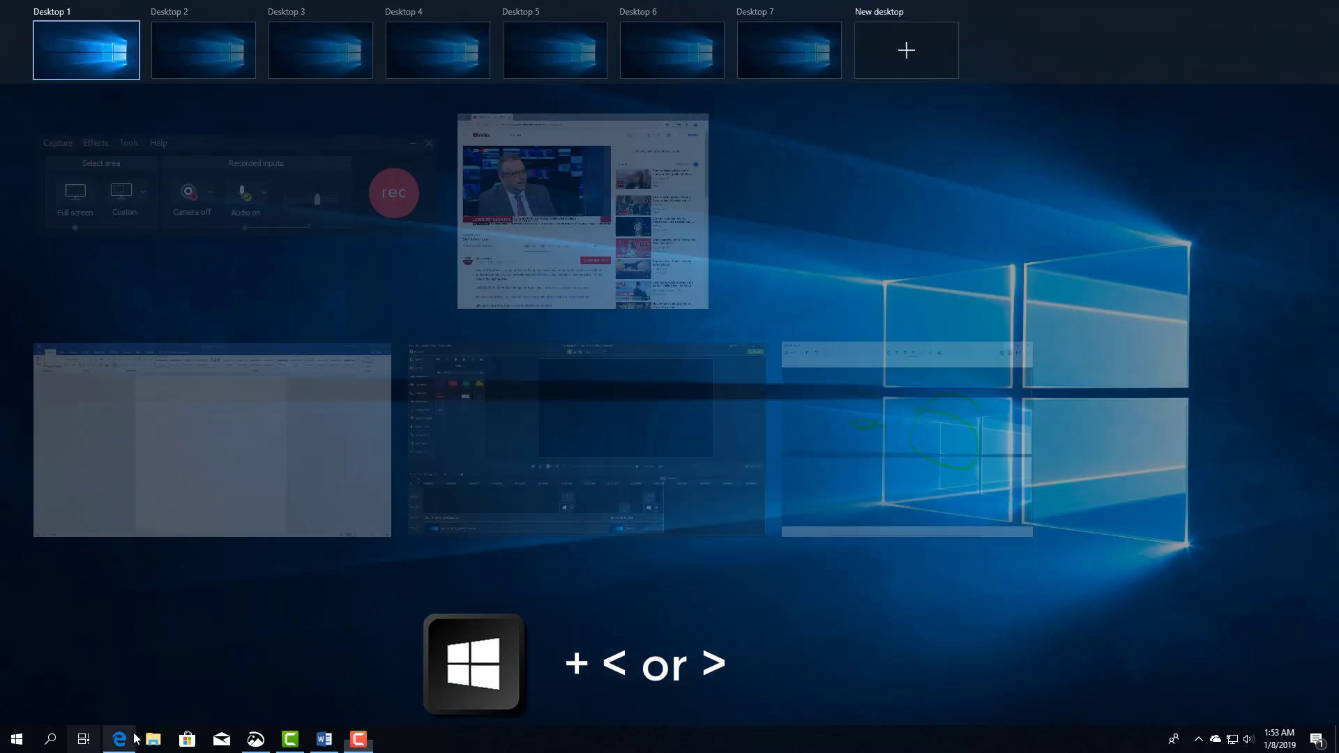
left_click(523, 258)
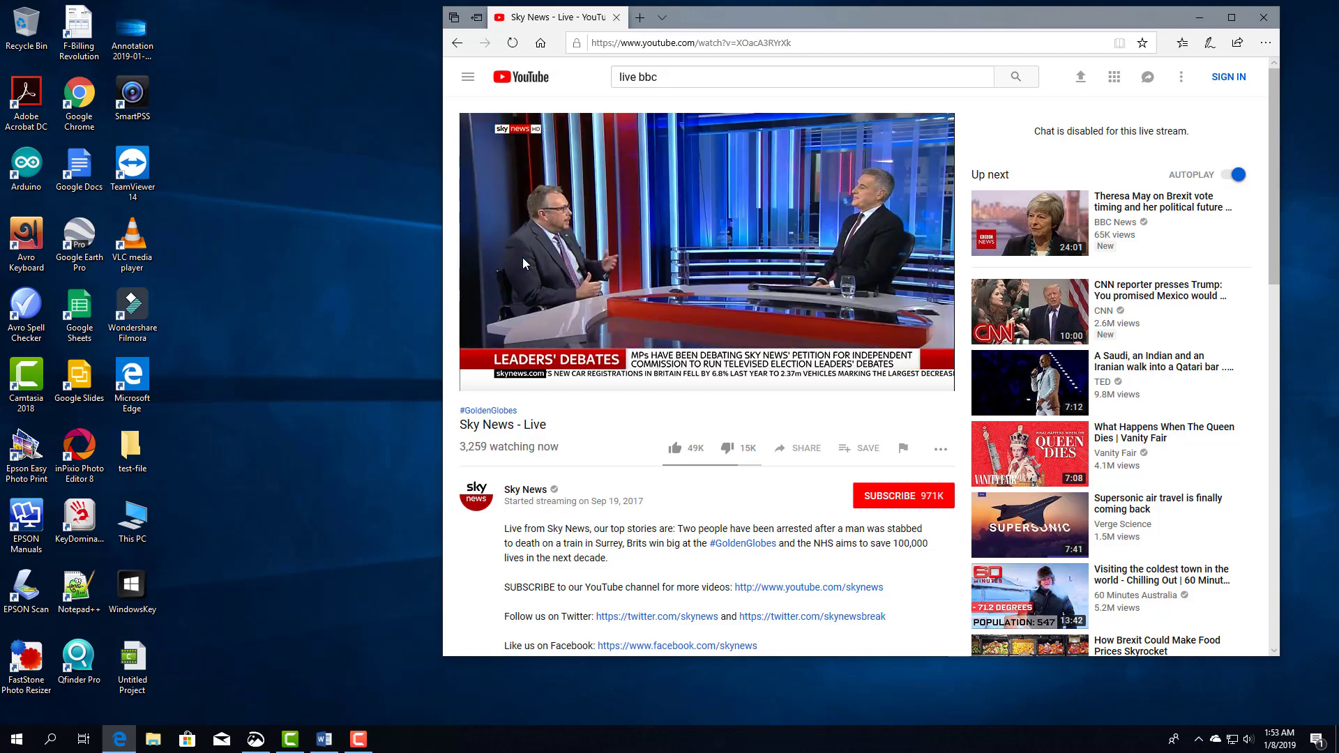
key("super+Right")
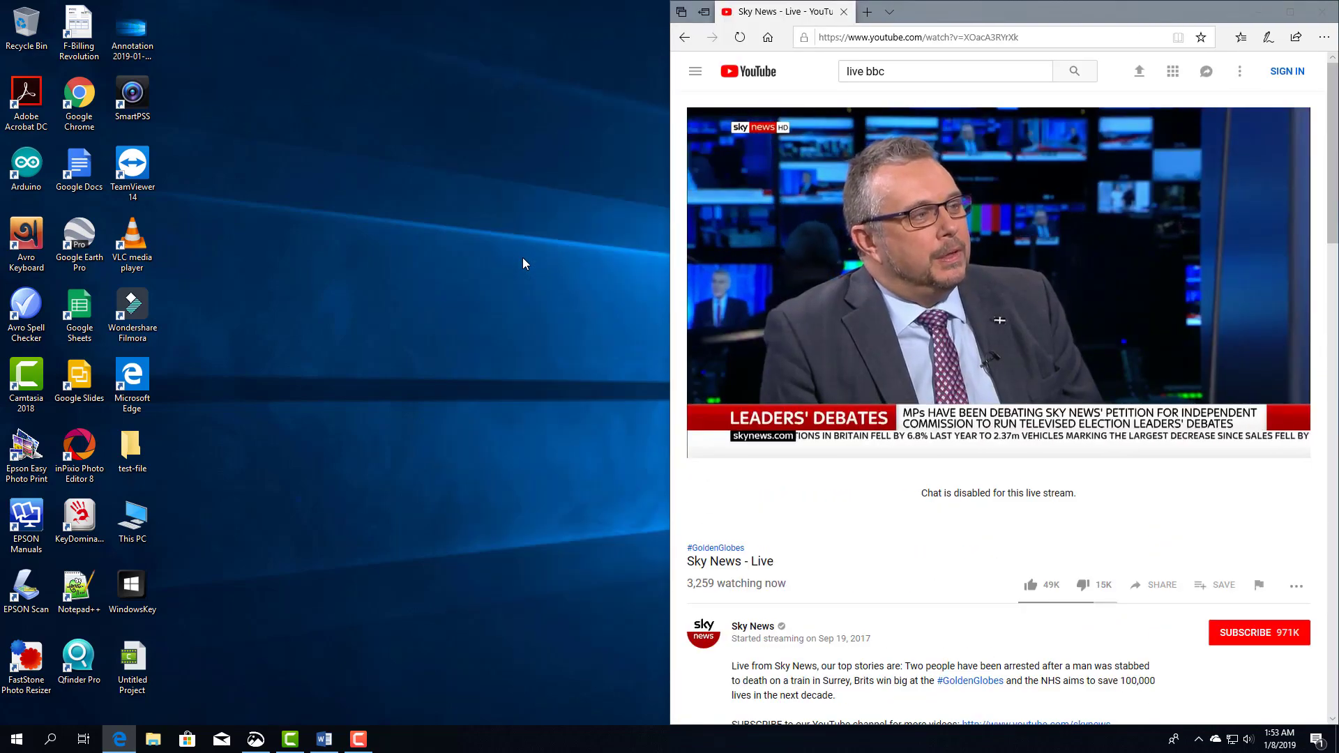
key("super+Left")
key("super+Right")
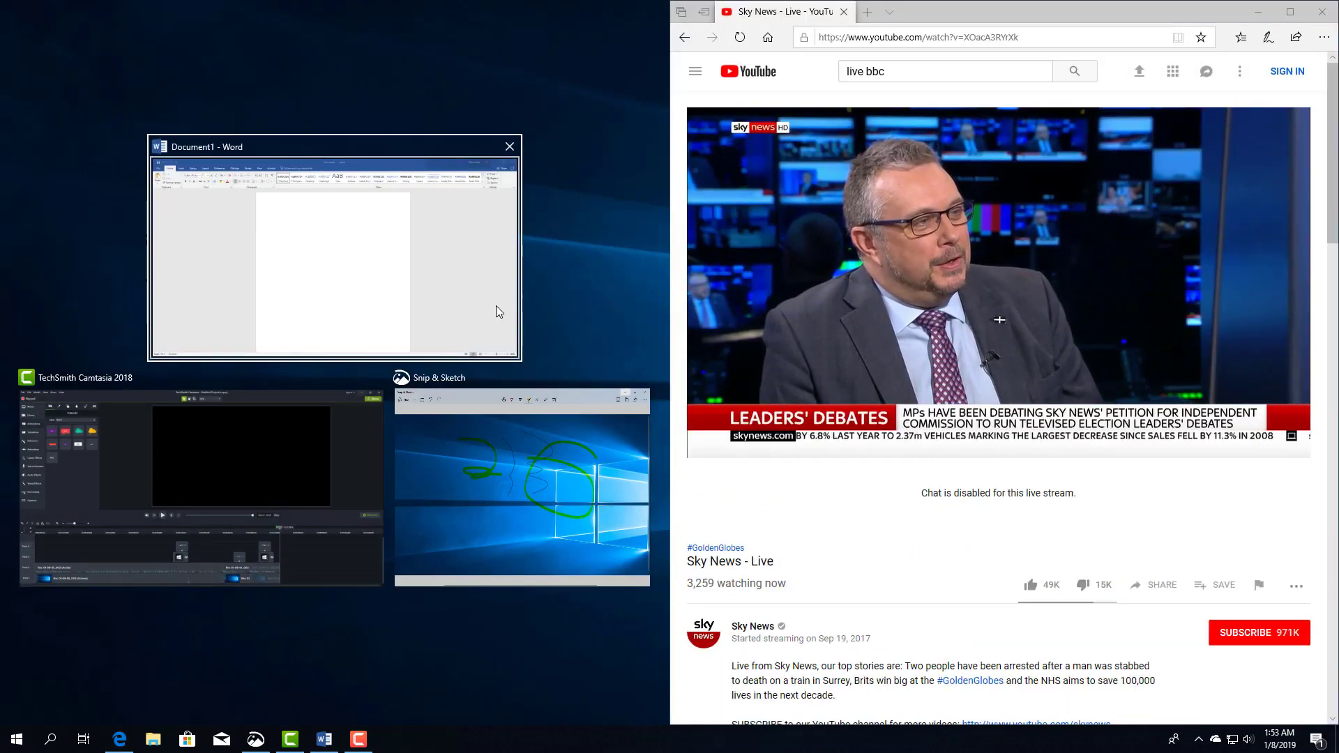
- Fill the left half of the desktop with the Word document and write "Test windows" in it
left_click(321, 284)
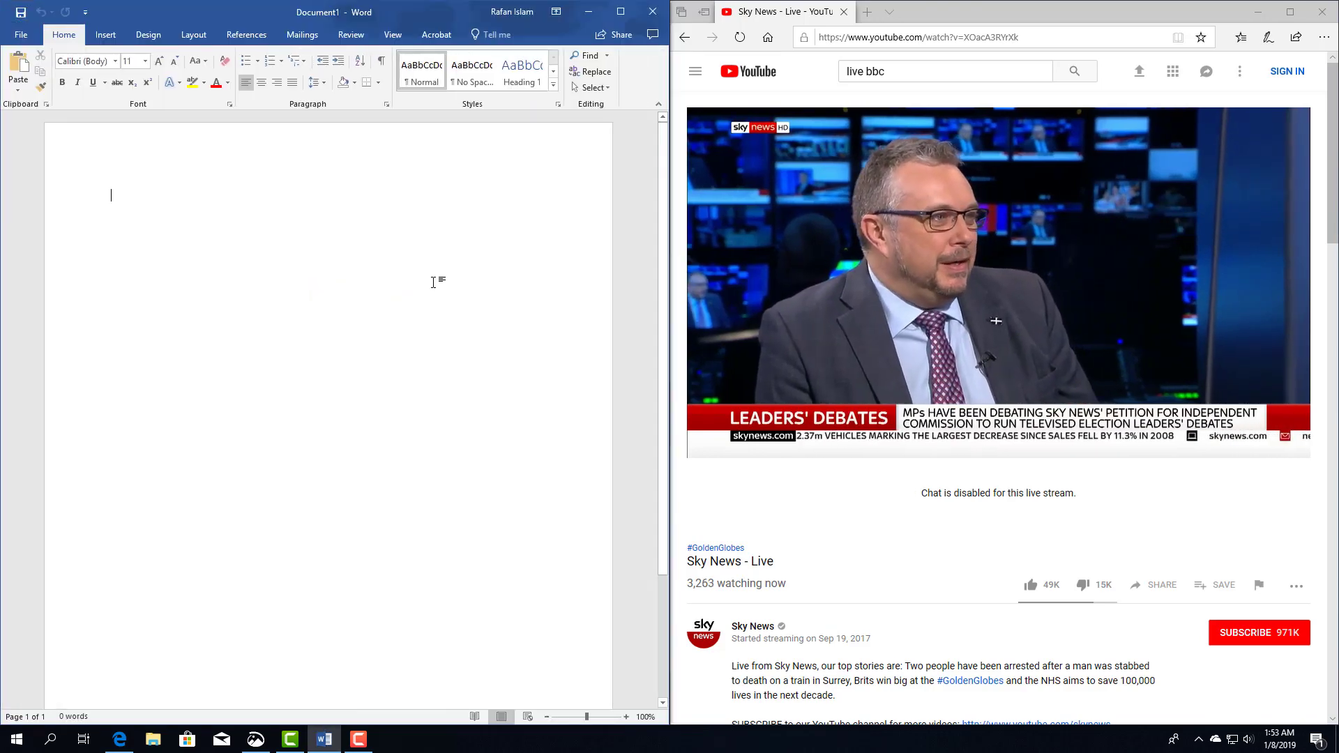
type("Test win")
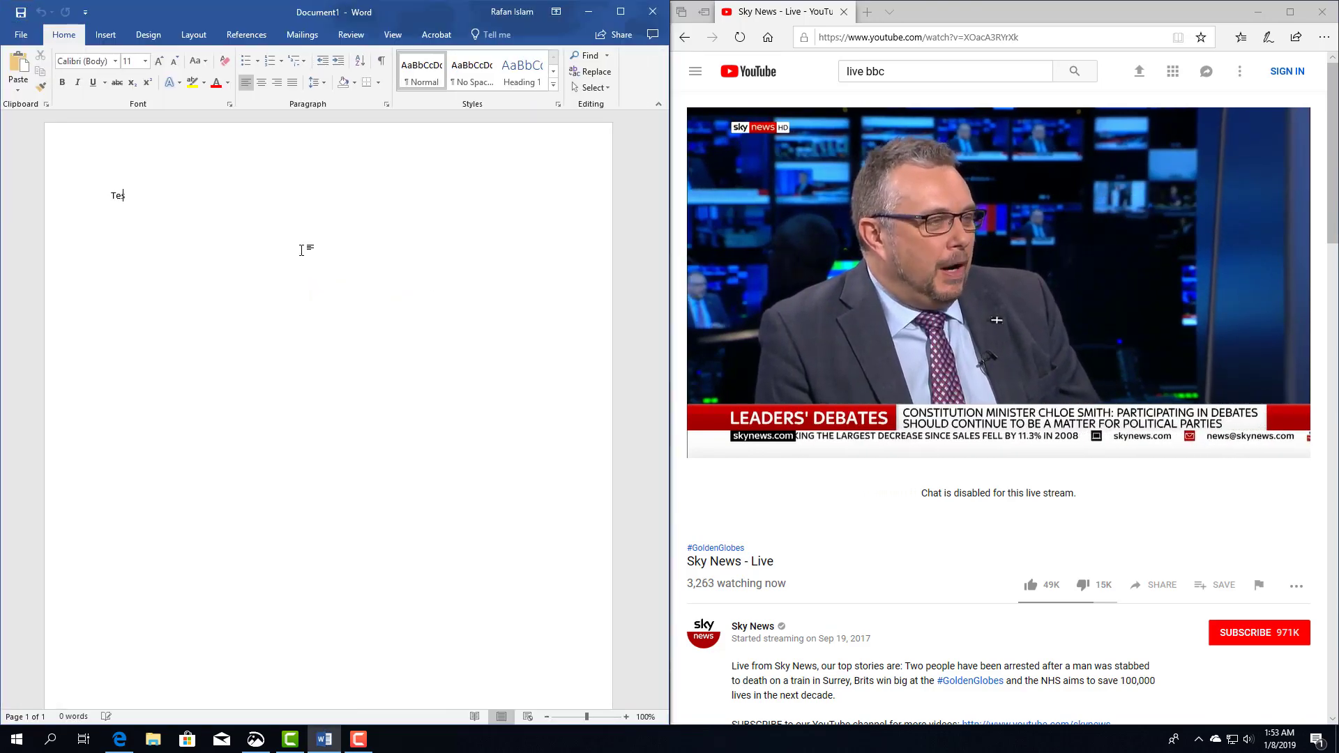
type("dows")
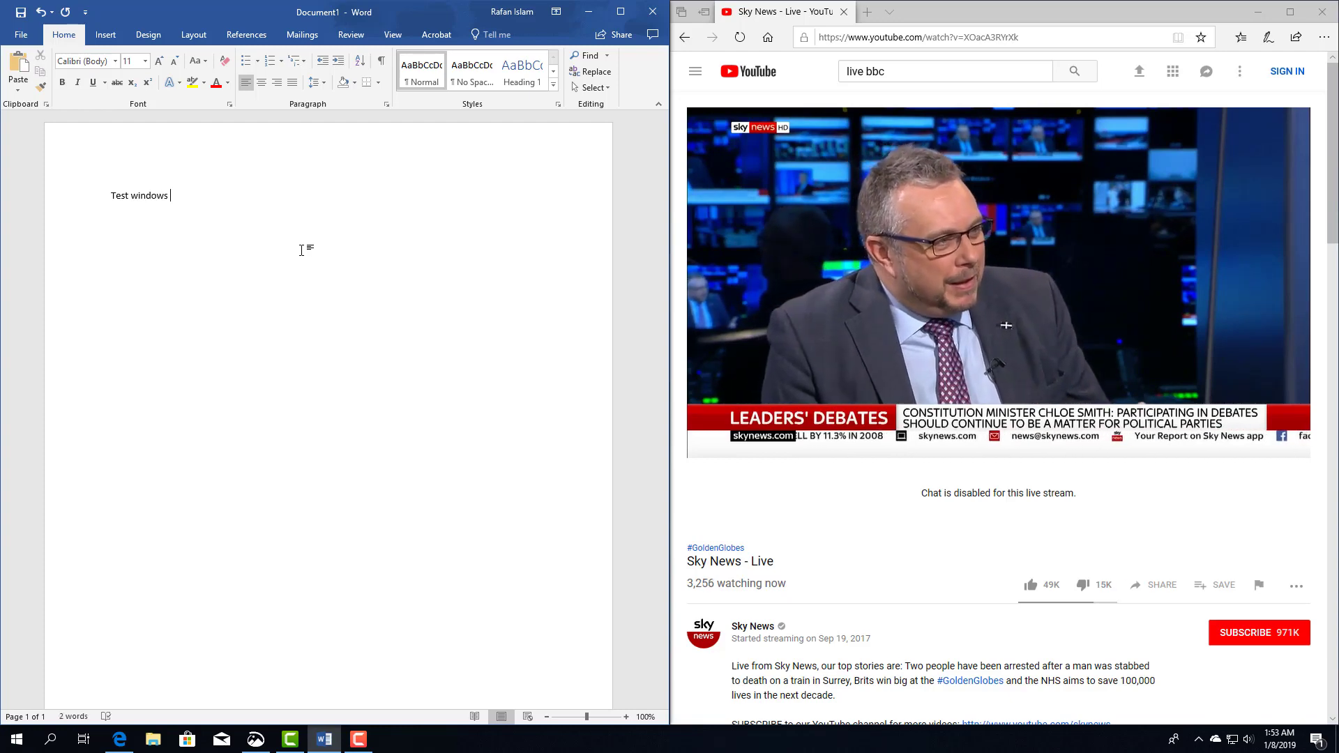
mouse_move(1019, 272)
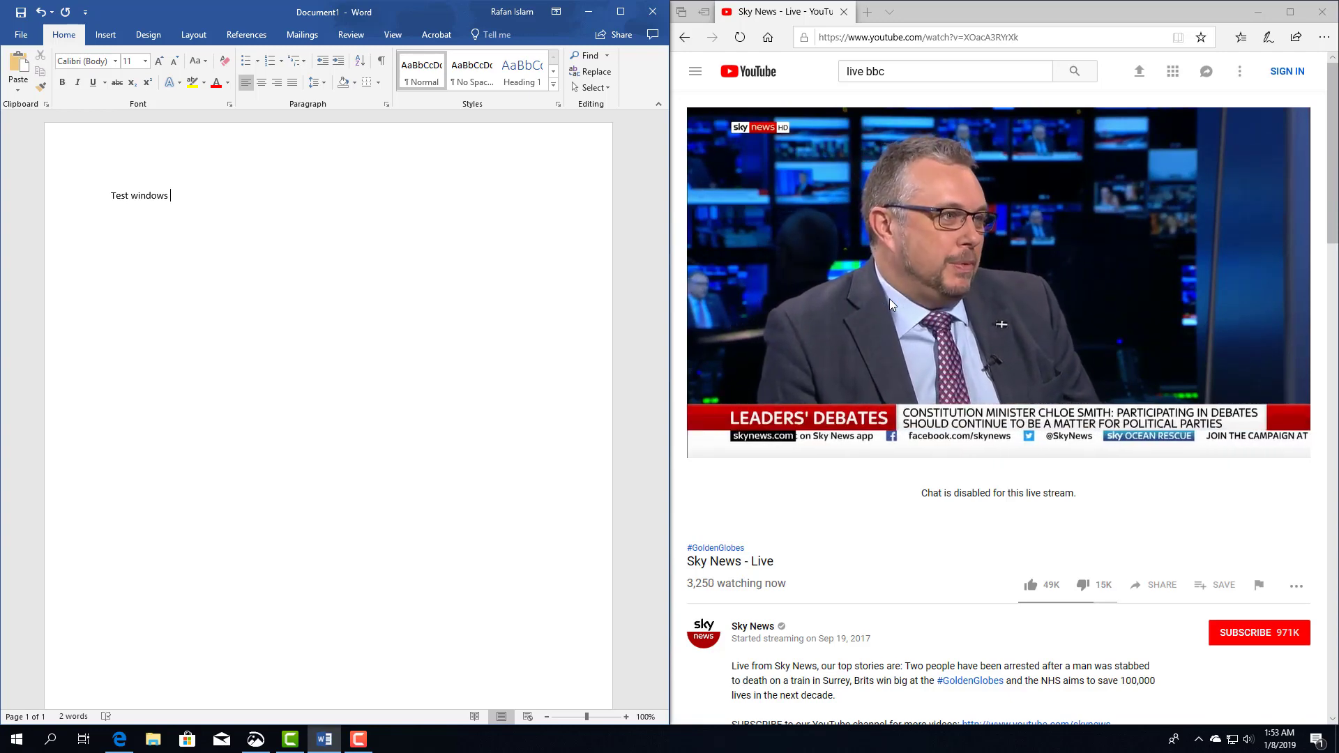
- Snap the Word window to the lower-left quarter of the desktop and return it to the full left half
key("super+Down")
key("super+Left")
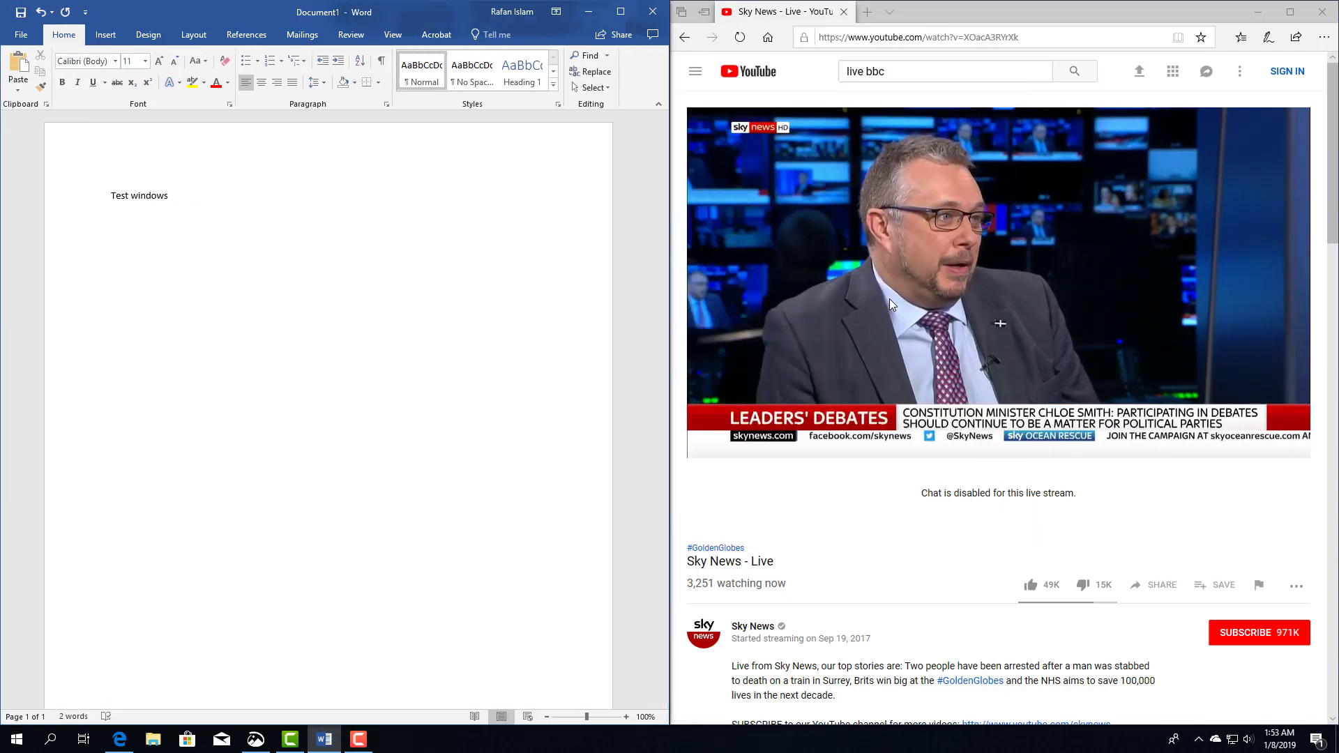
key("super+Down")
key("super+Up")
key("super+Down")
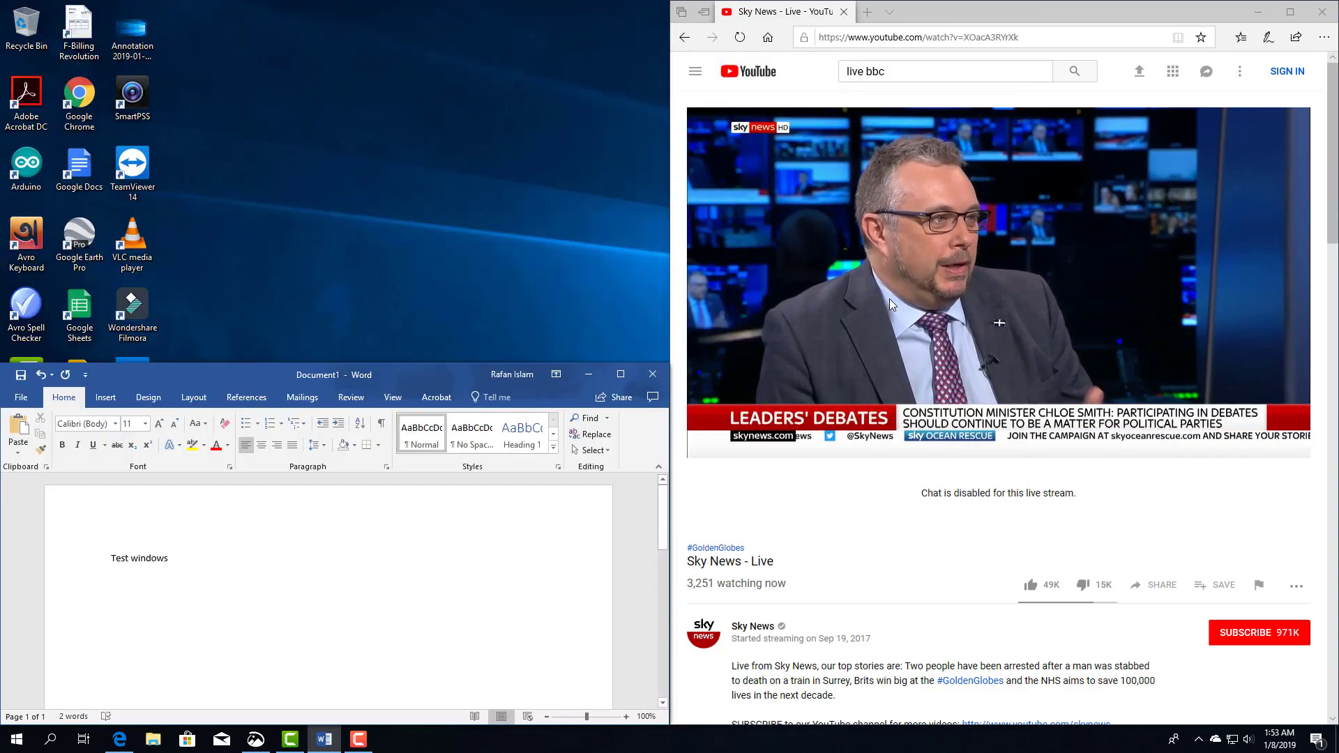
key("super+Up")
key("super+Up")
key("super+Down")
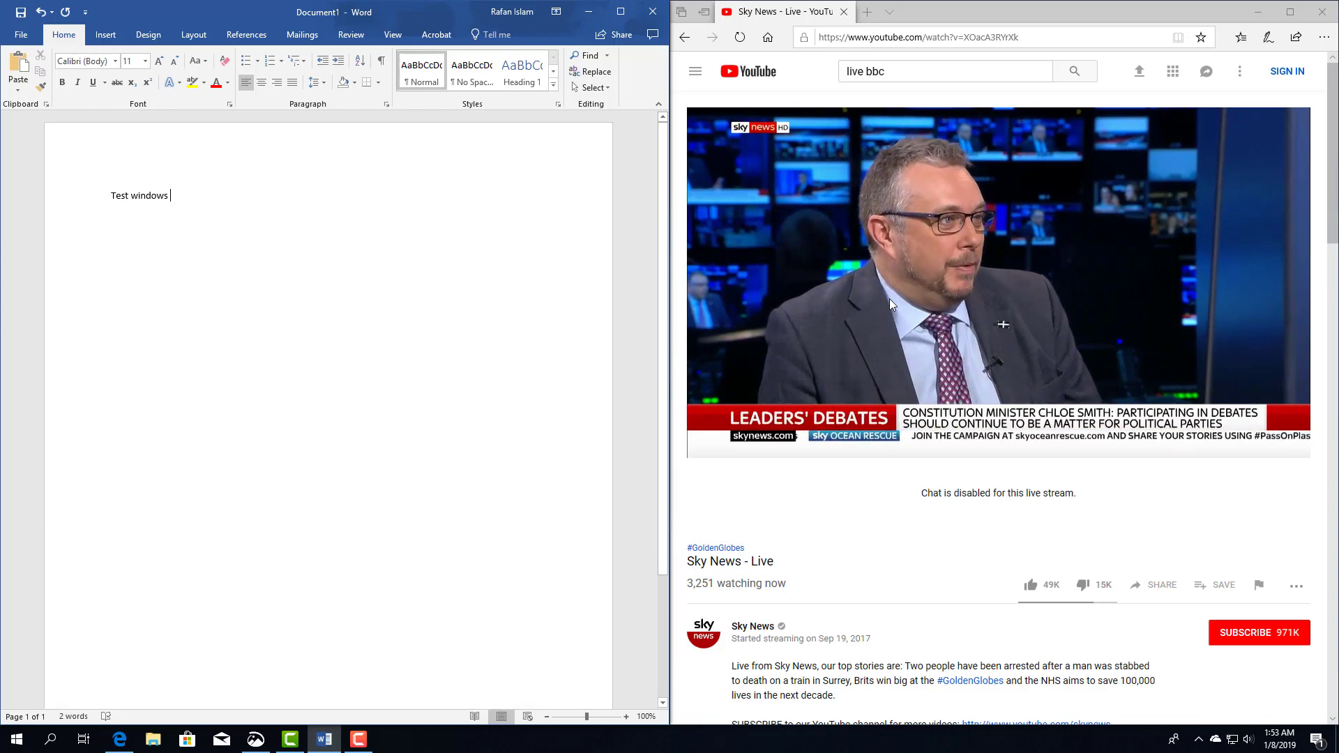
key("super+Down")
key("super+Left")
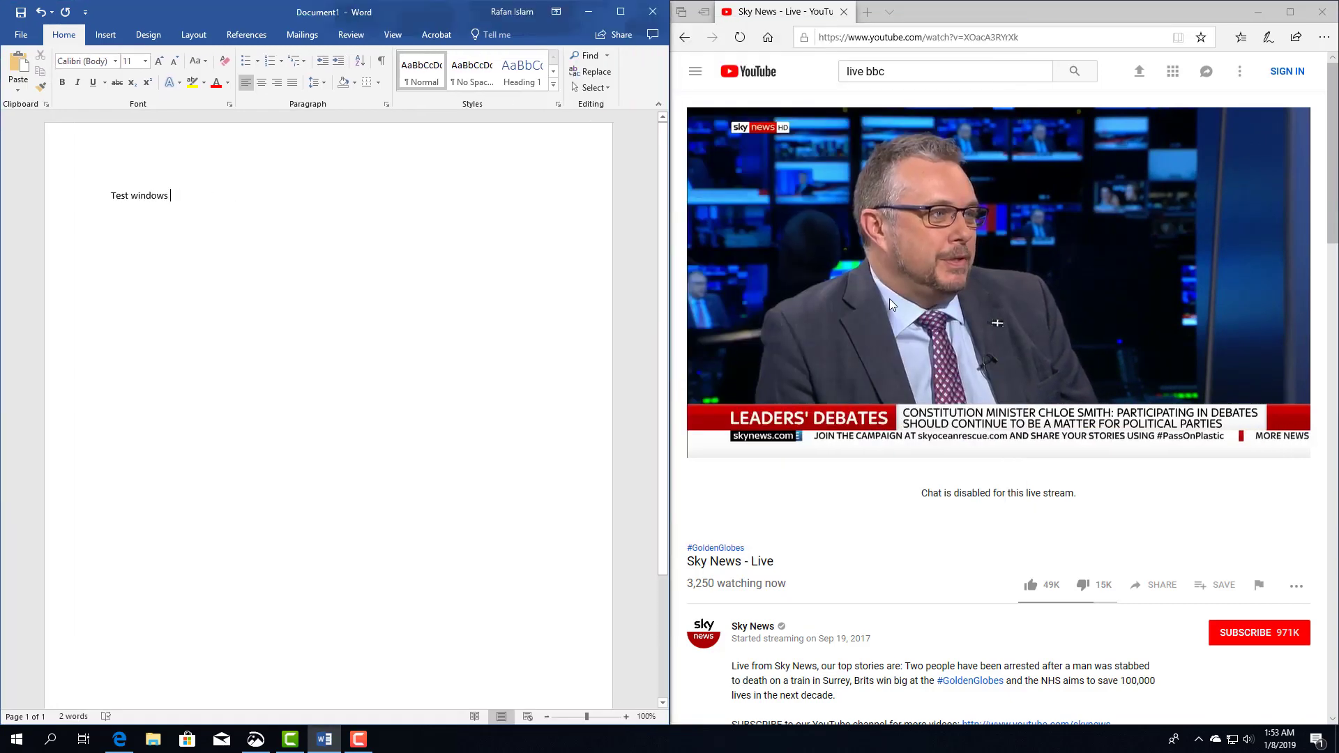